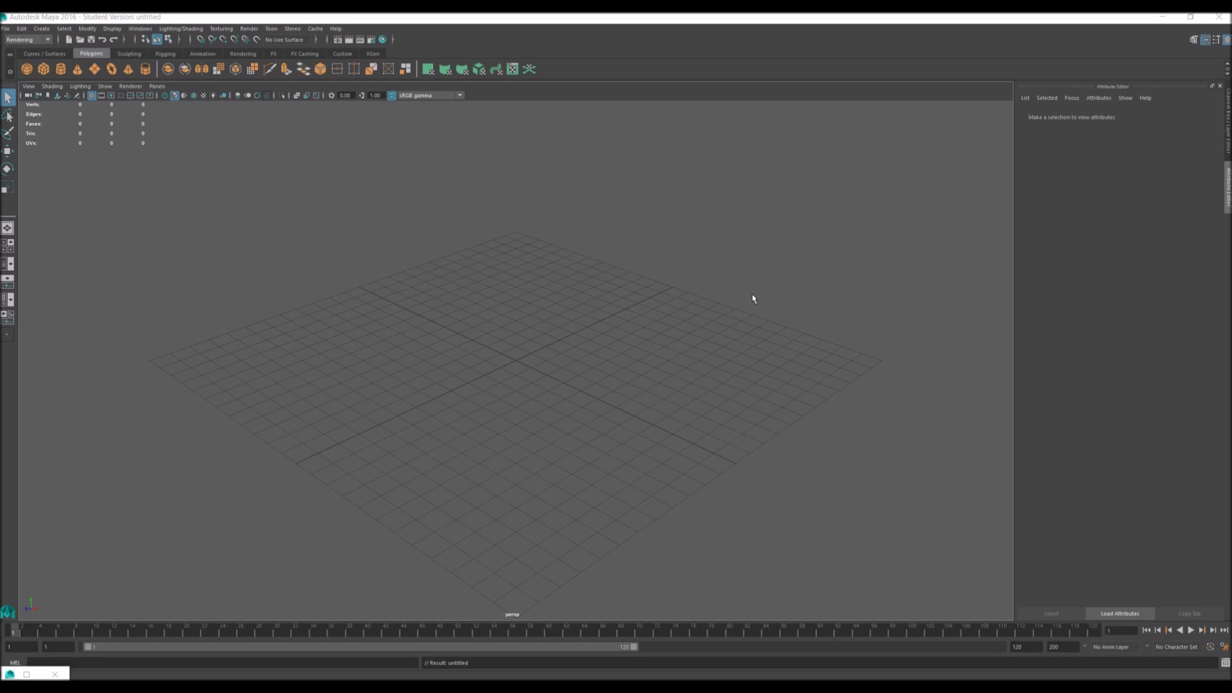
Import the shirt model bf2.obj from the Tutorial folder into the empty scene
click(6, 28)
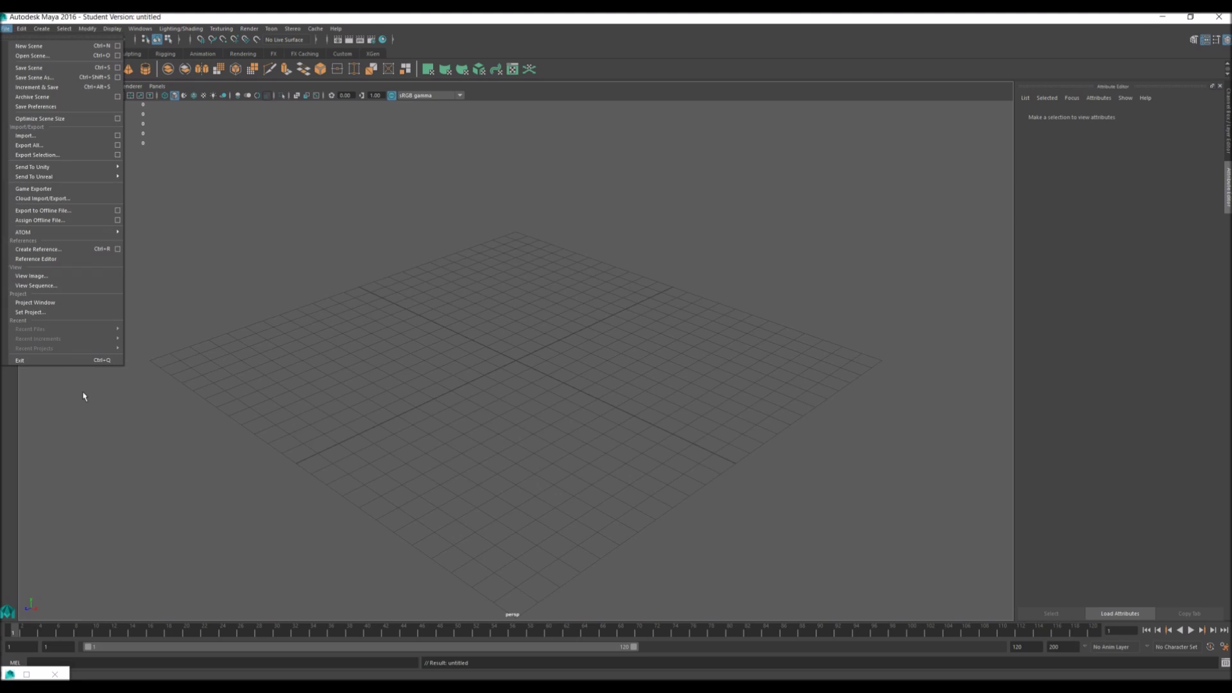
click(61, 136)
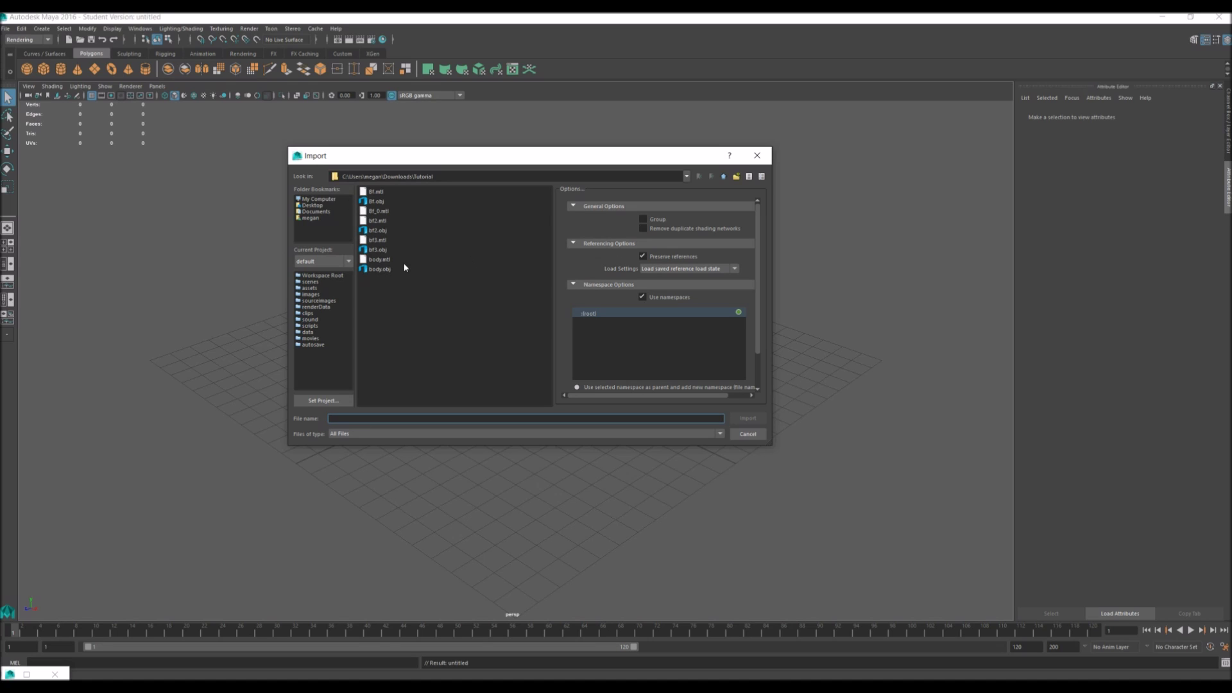
double_click(377, 230)
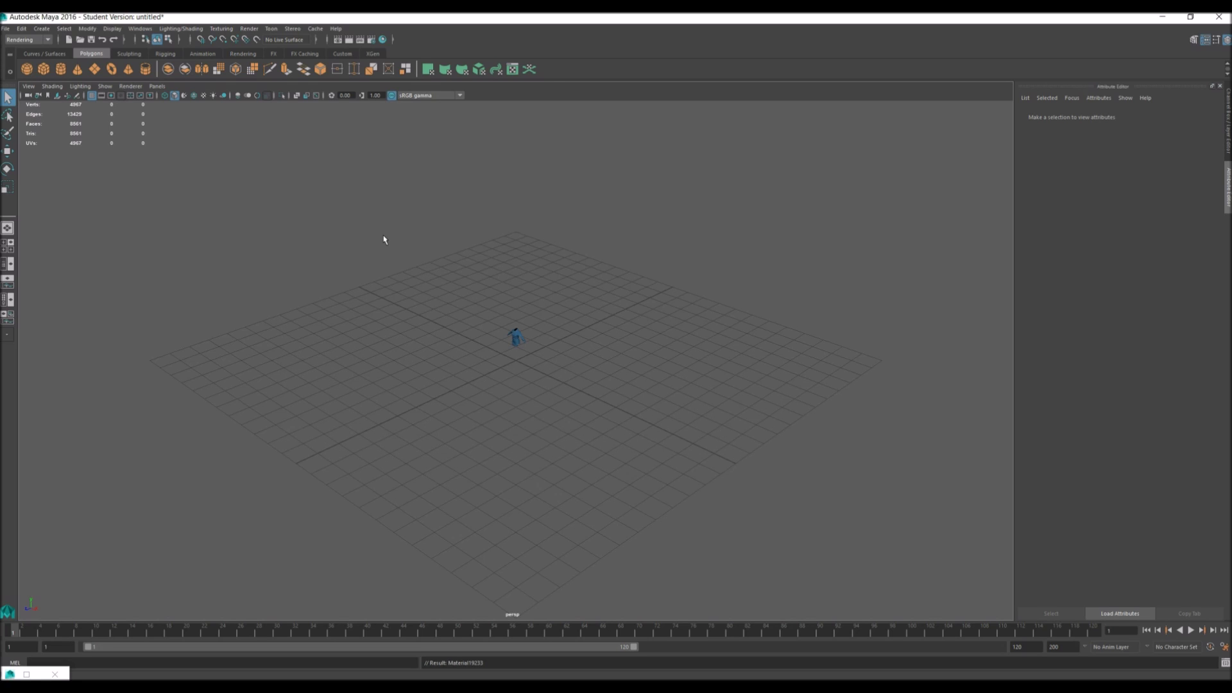
key(f)
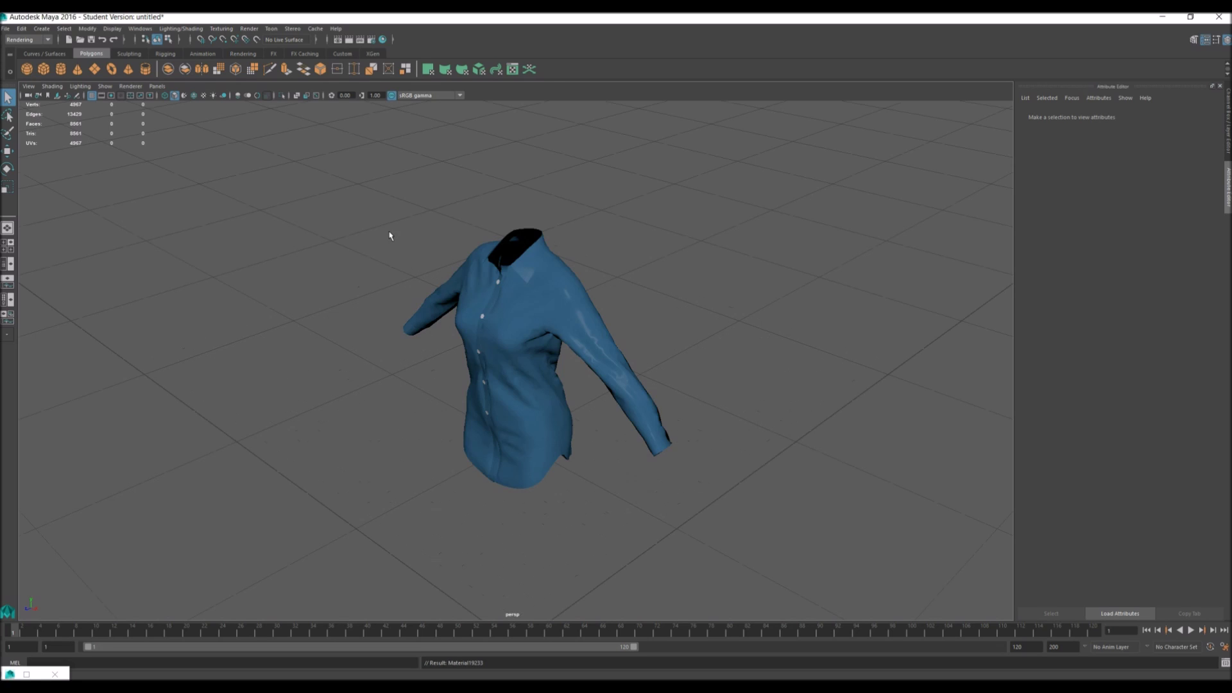
click(5, 28)
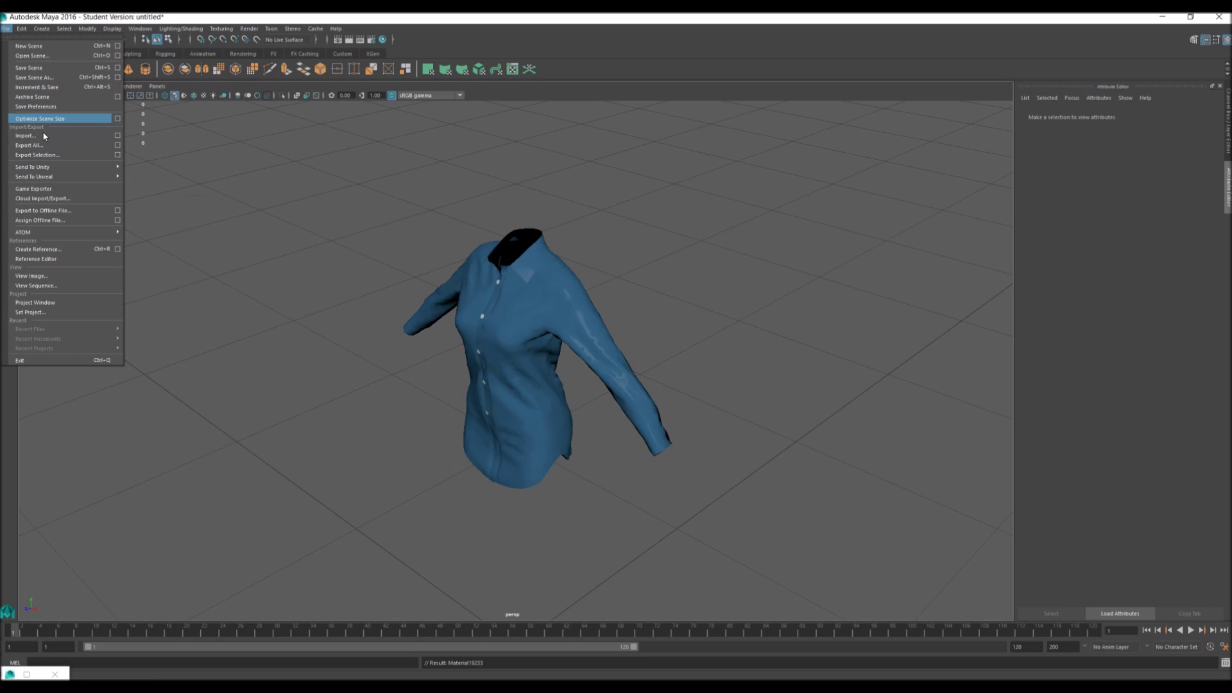
click(26, 135)
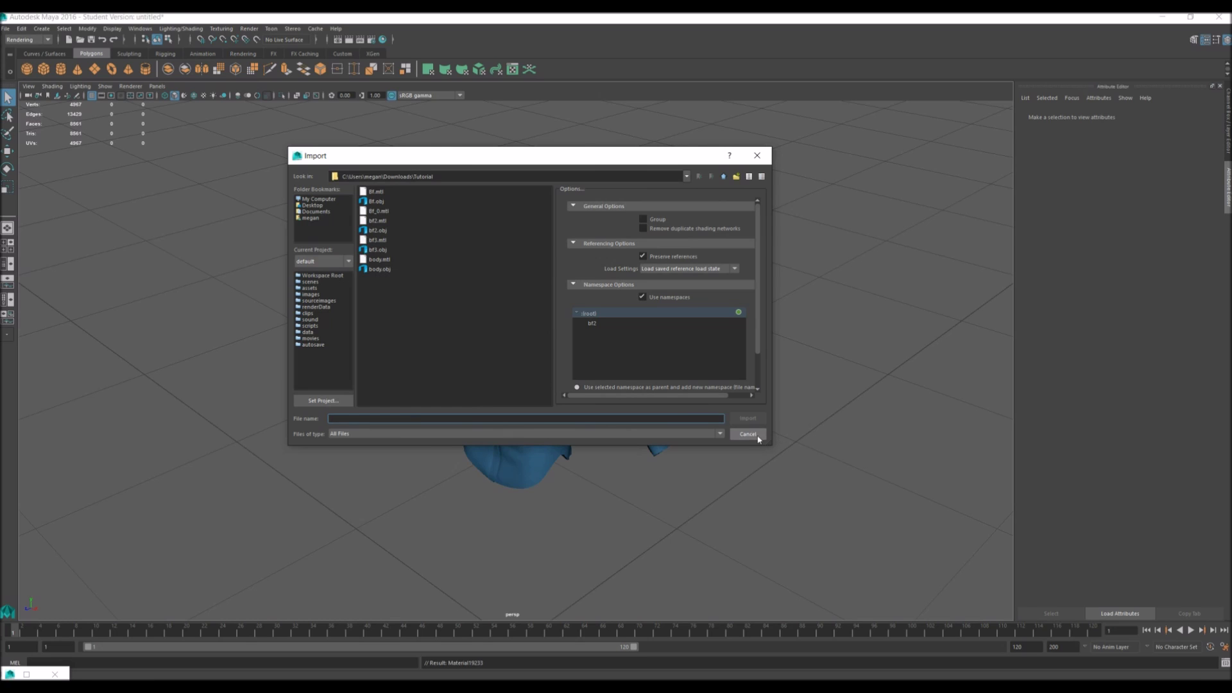
click(747, 434)
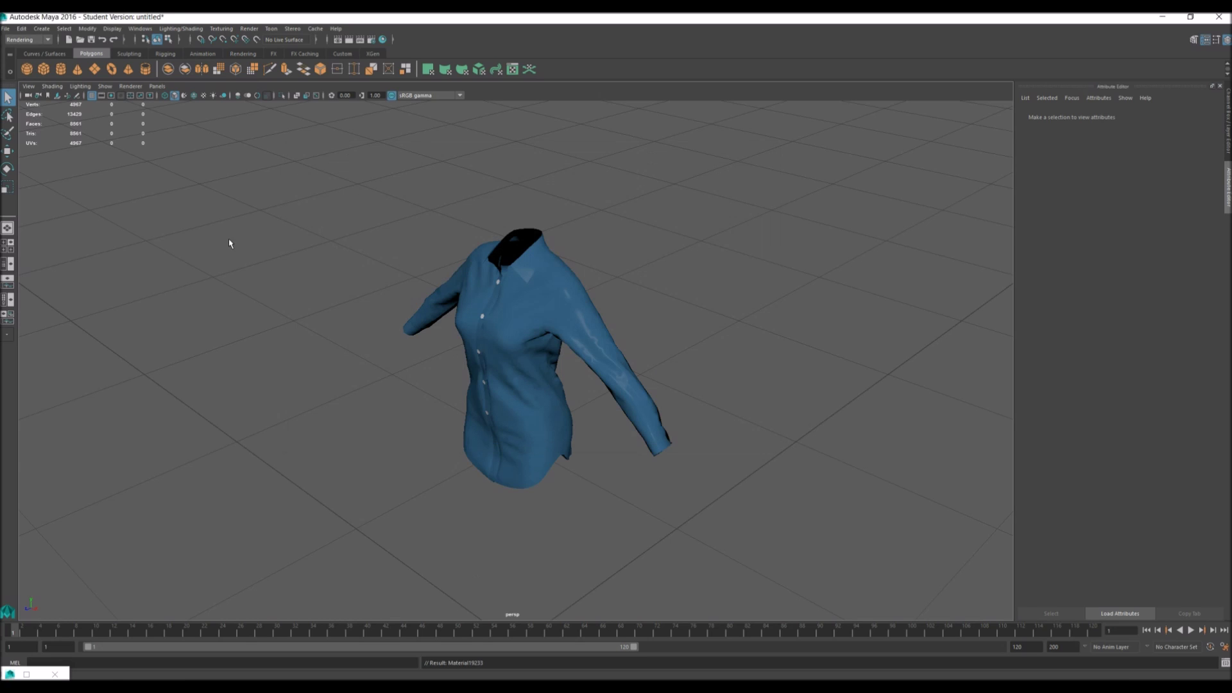
Import the body model avatar MD.obj from the Stuff For Modders folder in Downloads
click(6, 29)
click(48, 135)
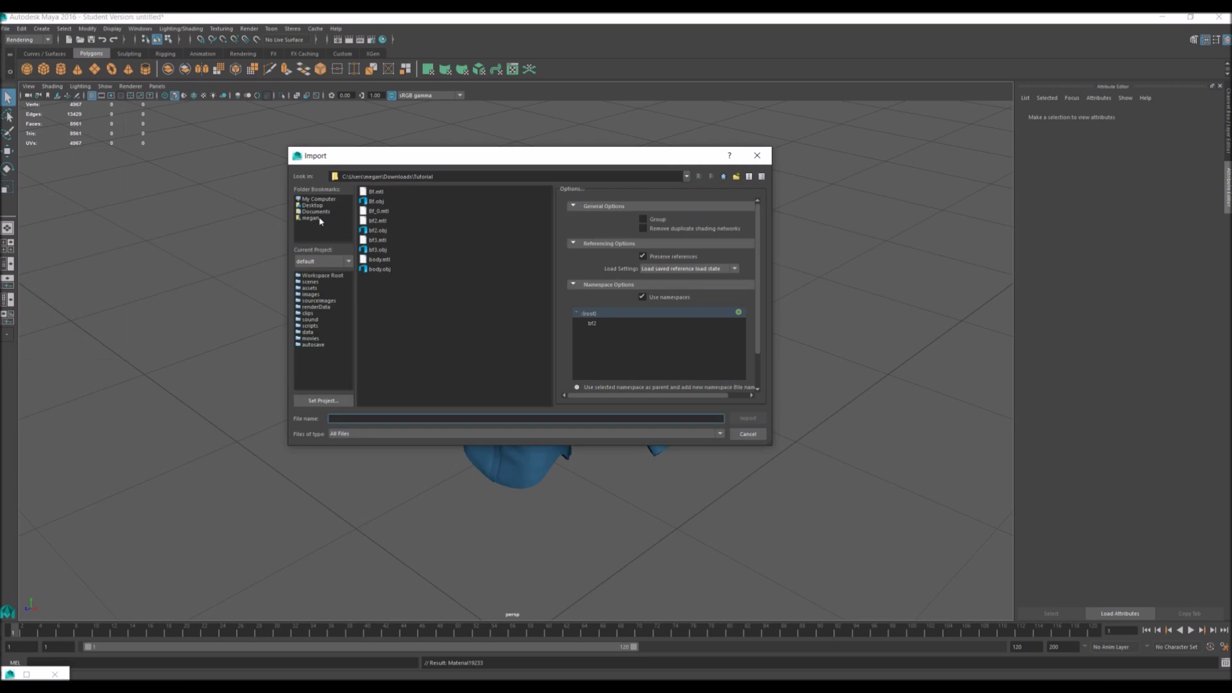
click(311, 218)
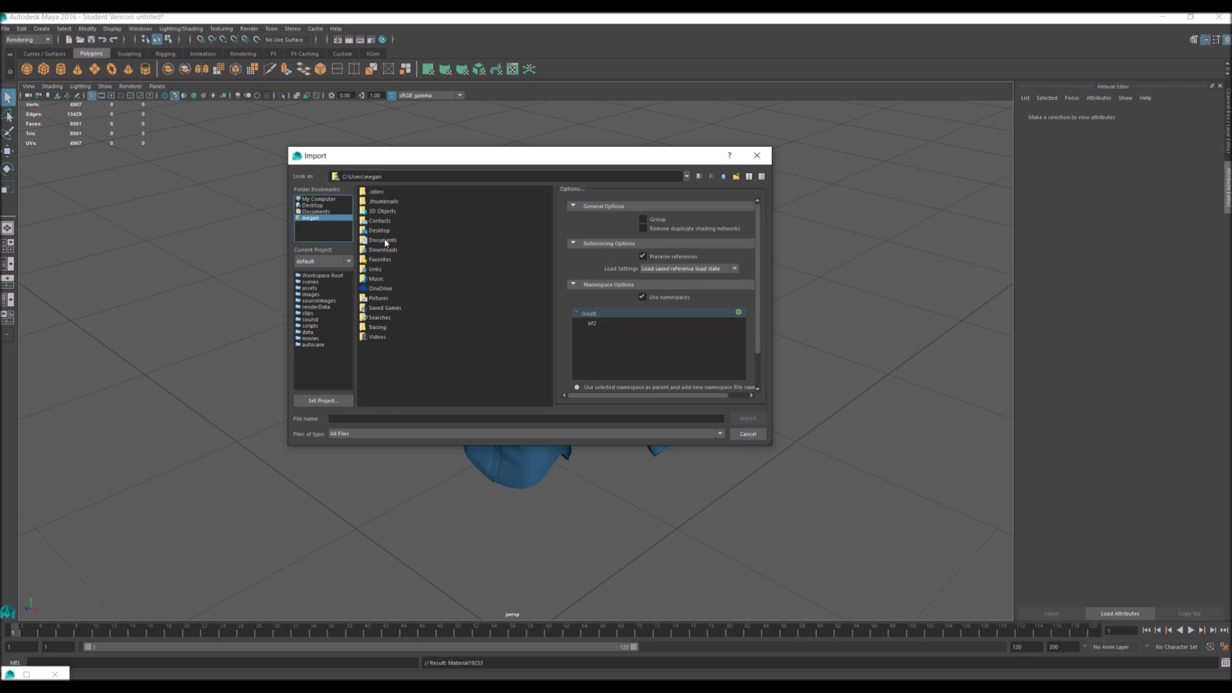
click(383, 249)
double_click(383, 250)
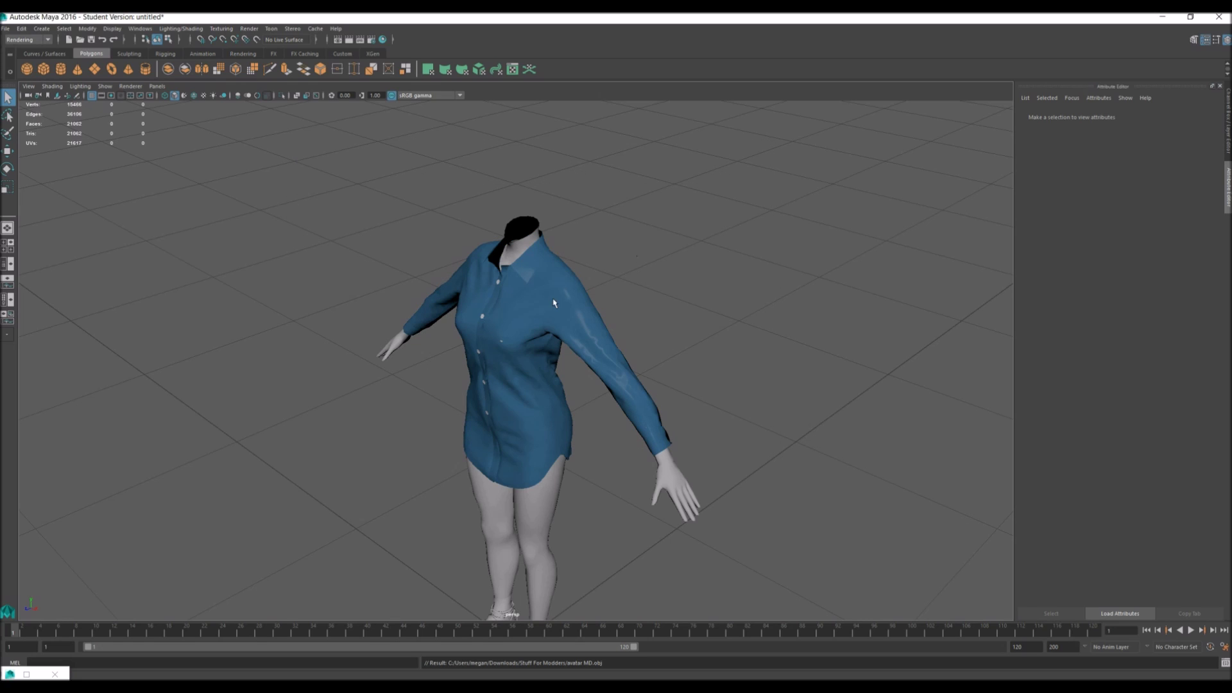
Examine how the shirt sits on the avatar from the front, at full length and close up
alt+drag(361, 383, 410, 364)
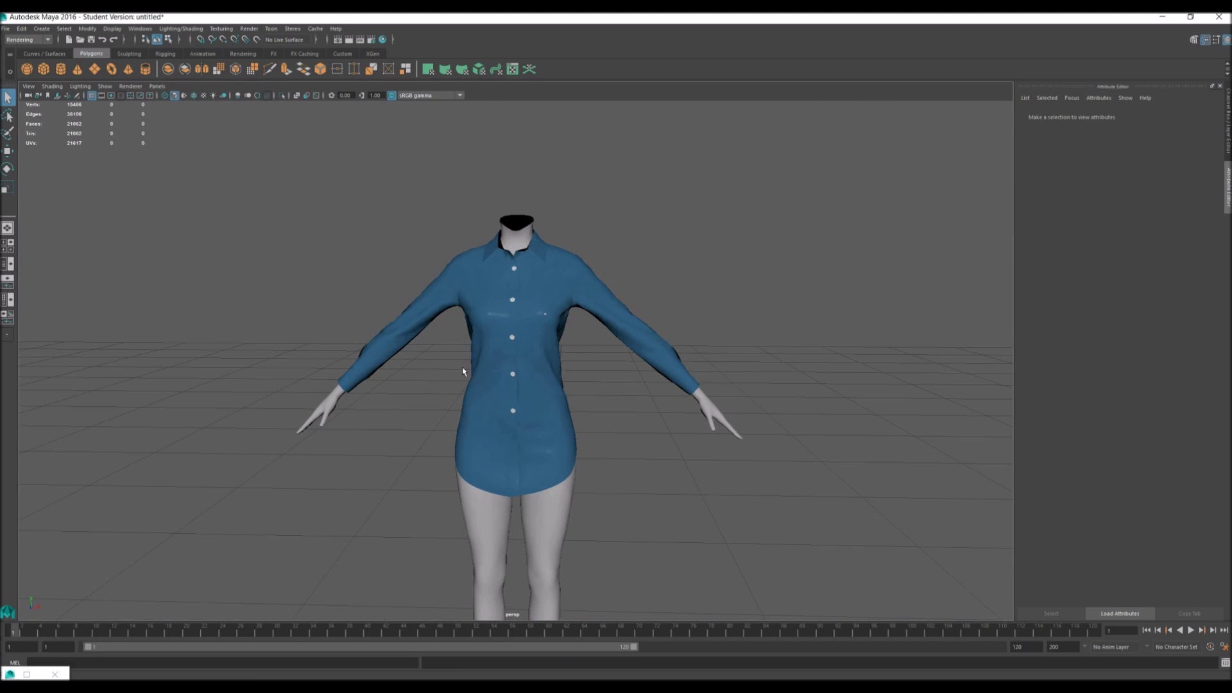
alt+middle_drag(462, 371, 503, 336)
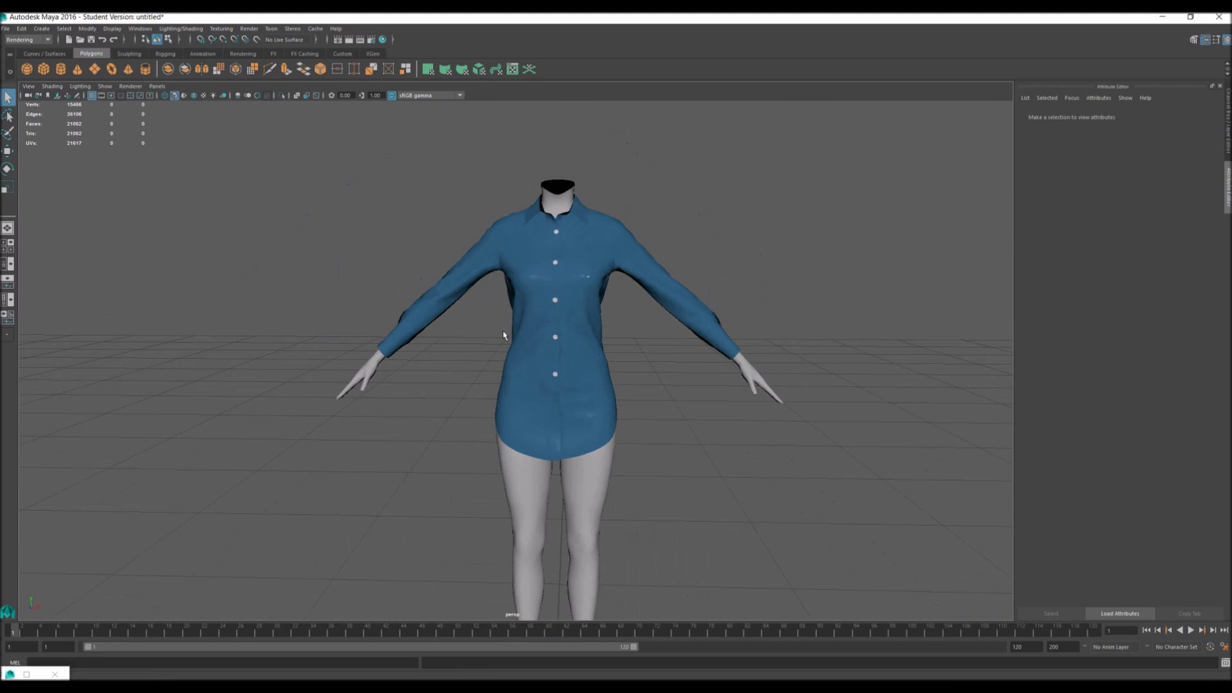
alt+right_drag(504, 335, 439, 414)
alt+drag(438, 414, 437, 411)
key(f)
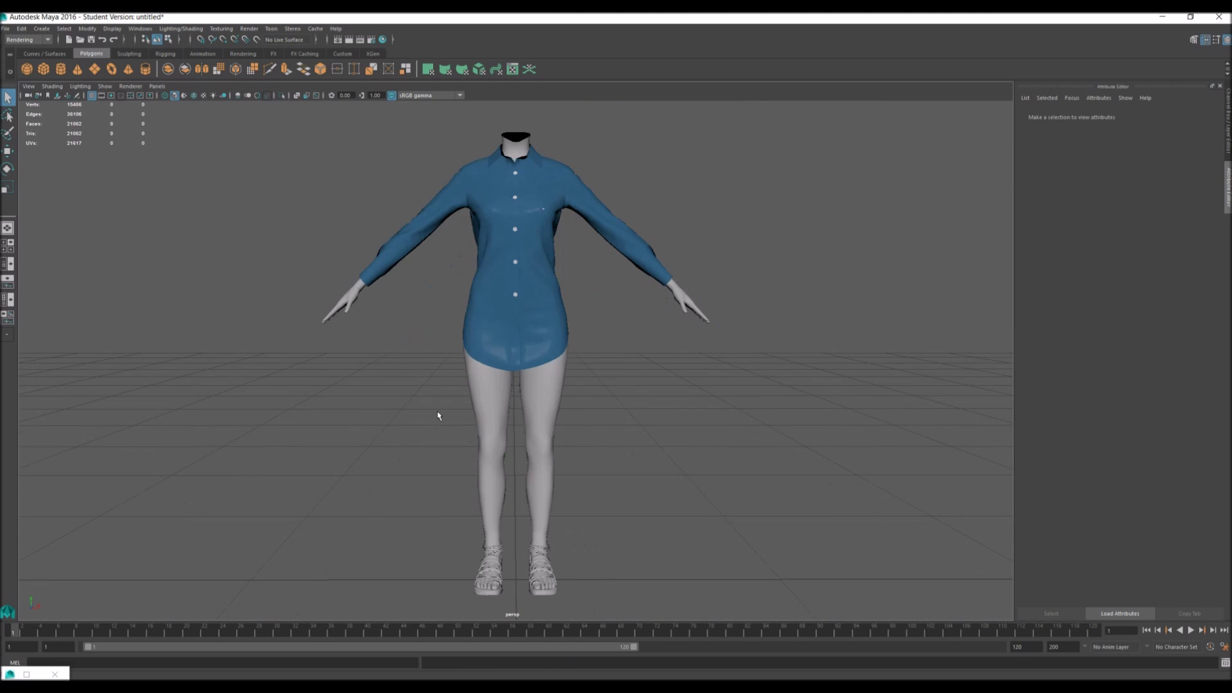
alt+right_drag(488, 379, 490, 337)
alt+middle_drag(490, 336, 488, 503)
alt+right_drag(488, 504, 477, 383)
alt+middle_drag(478, 383, 496, 366)
Select the shirt and inspect its UV layout in the UV Editor
click(497, 366)
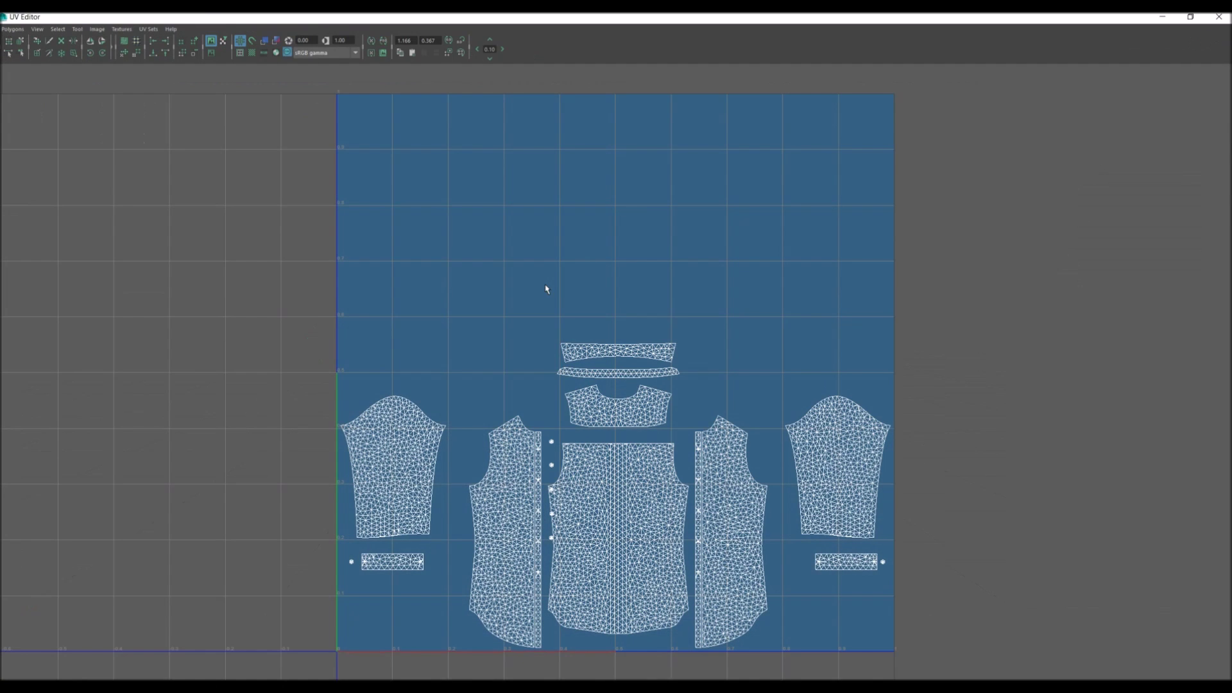
right_click(560, 269)
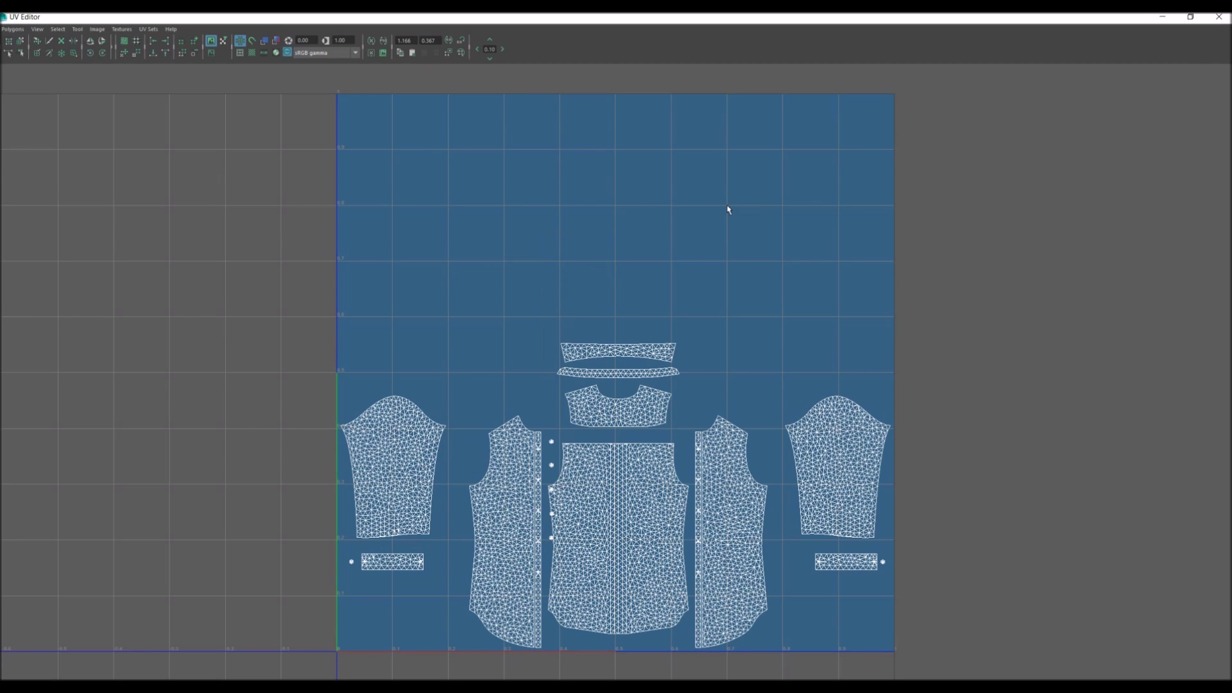
click(1218, 16)
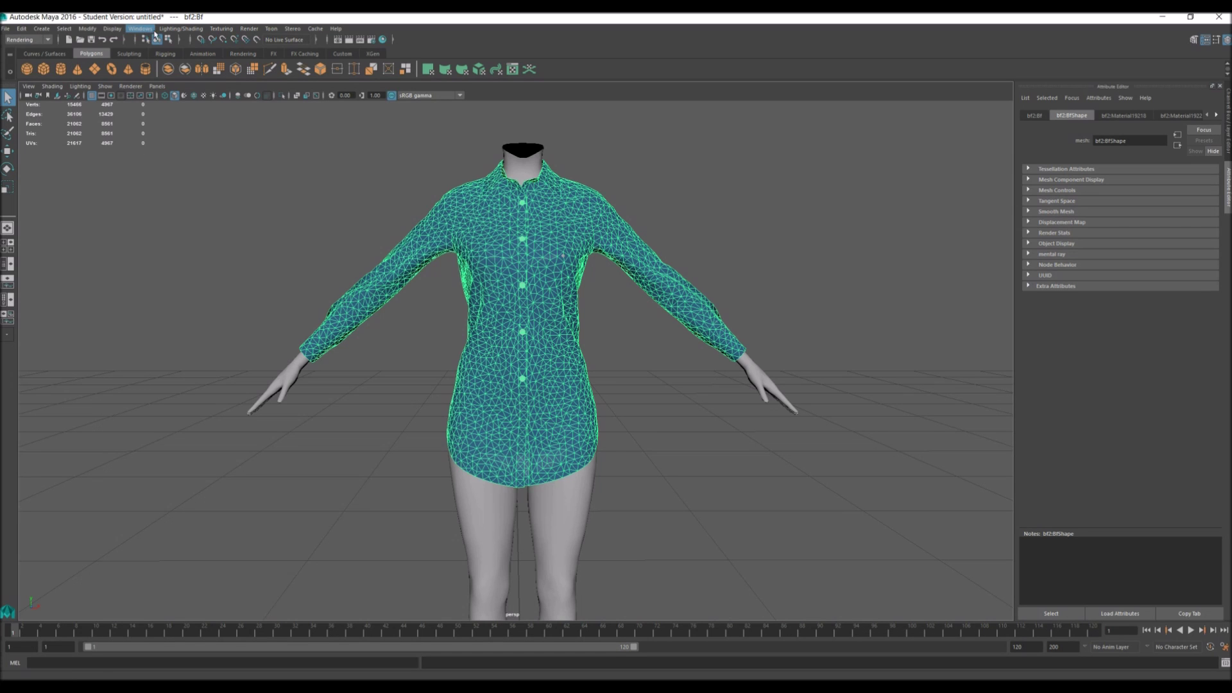
Reopen the UV Editor, select all of the shirt's UVs and scale them uniformly to about a quarter of their size
click(139, 28)
click(177, 165)
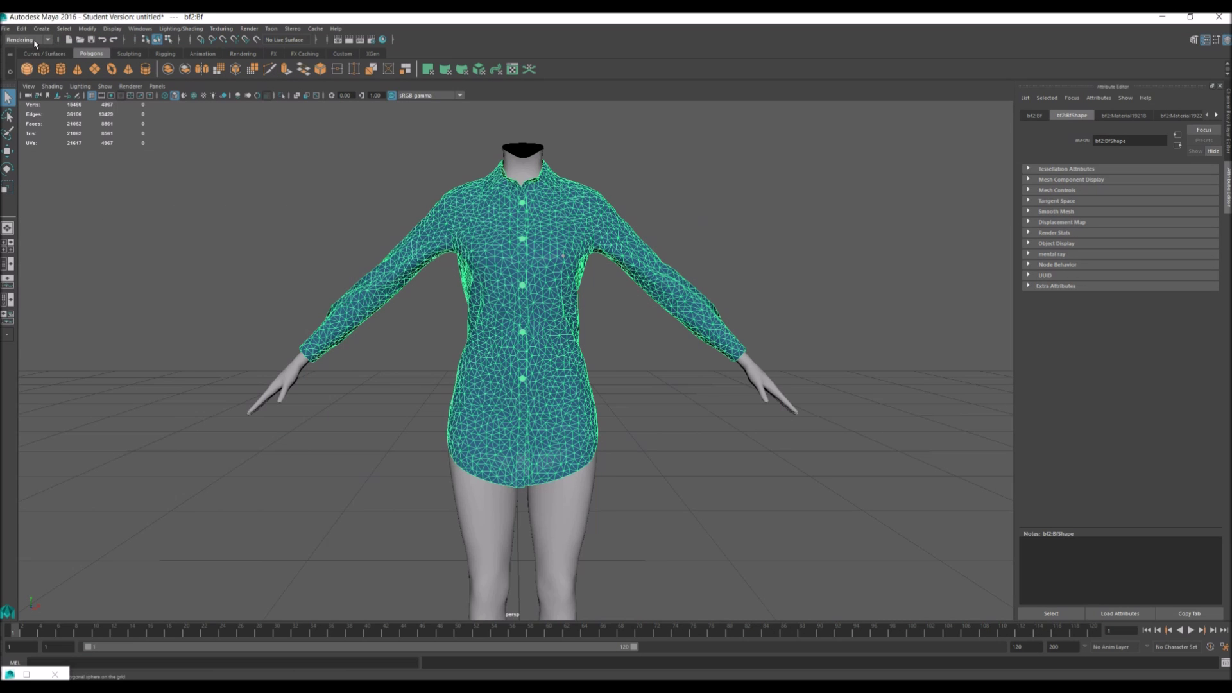
click(29, 40)
key(Escape)
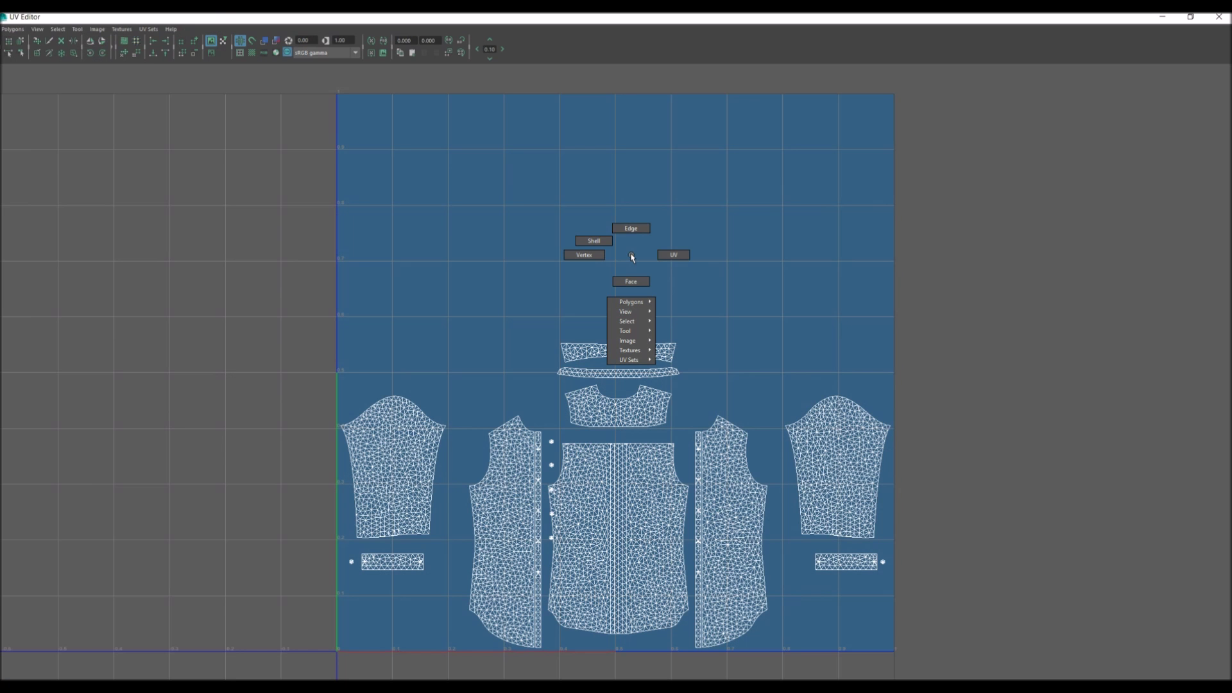
right_drag(632, 256, 667, 255)
drag(274, 205, 1049, 679)
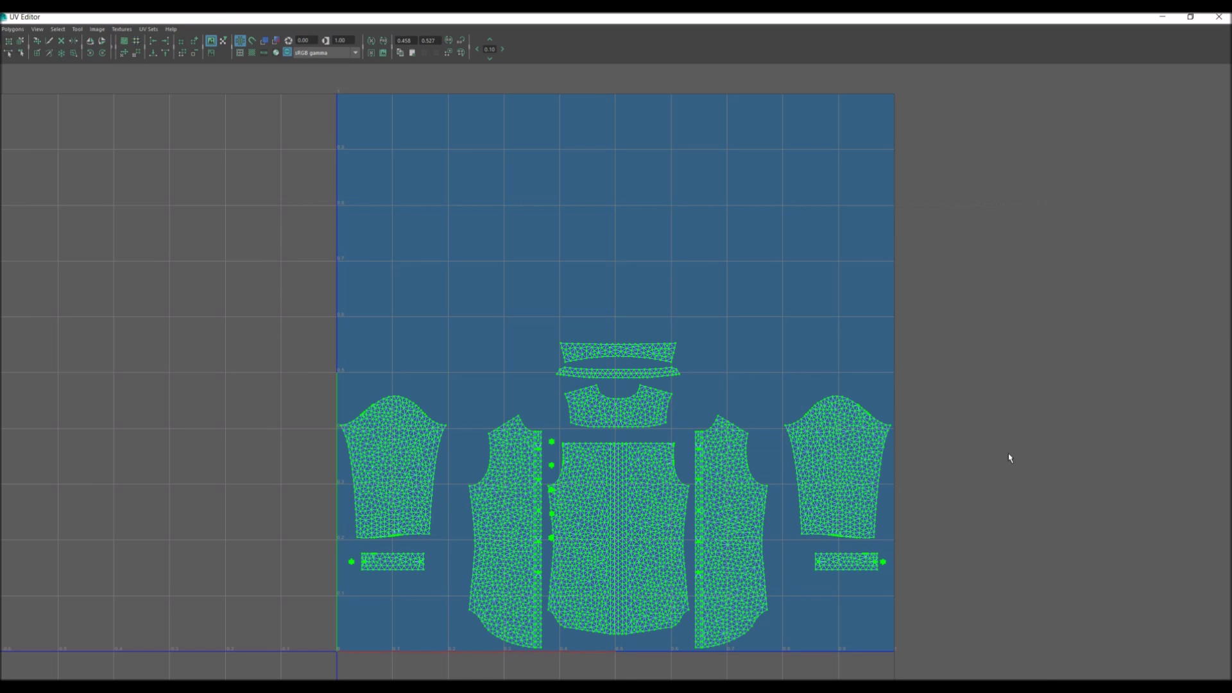
key(r)
middle_drag(580, 519, 553, 583)
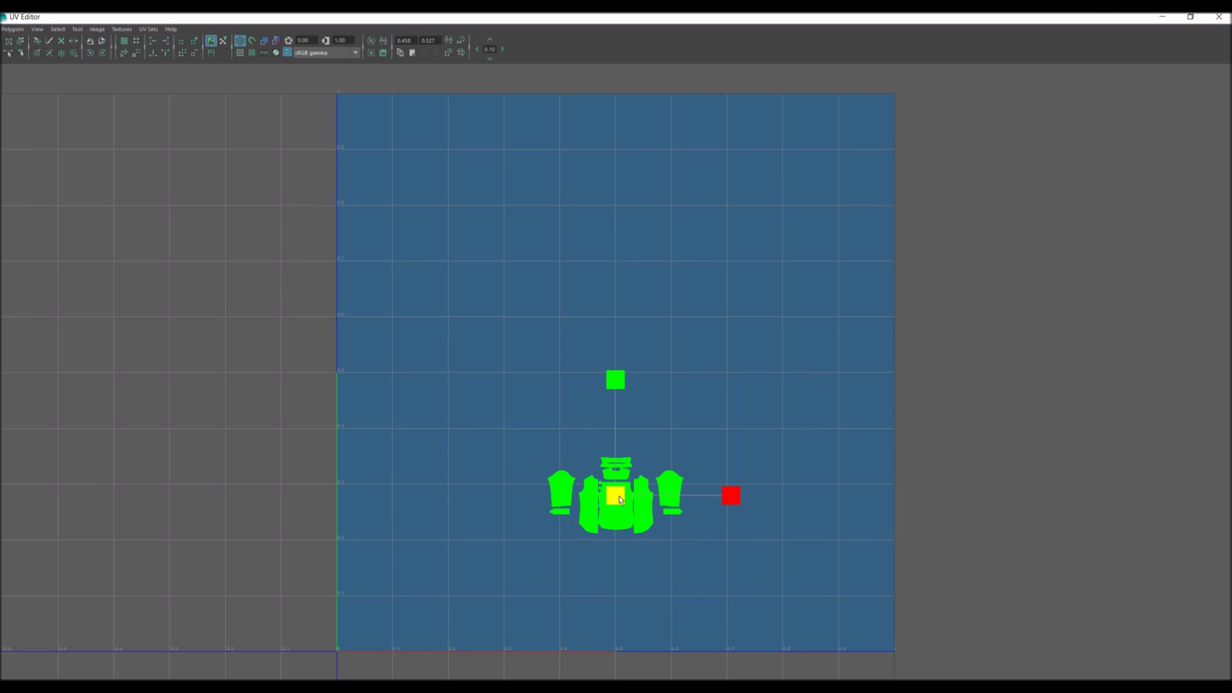
Try moving the scaled shirt UVs upward and sideways, and undo the moves
key(w)
drag(618, 372, 617, 234)
drag(615, 357, 726, 471)
key(ctrl+z)
drag(740, 358, 995, 383)
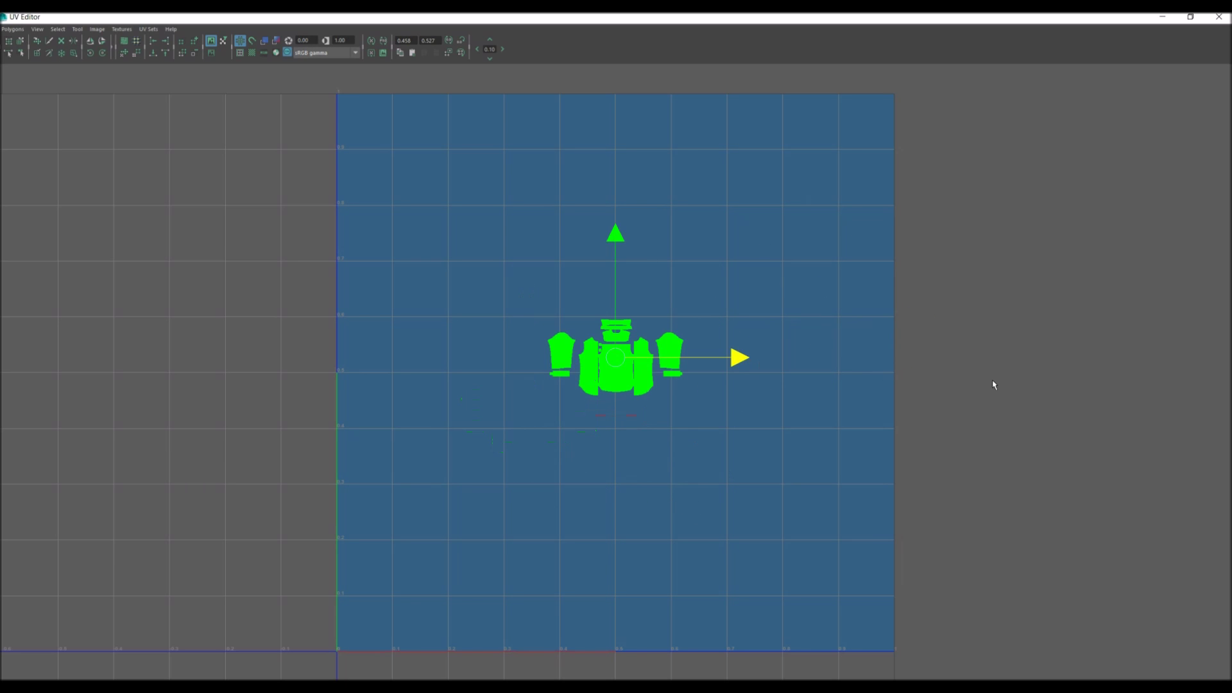
key(ctrl+z)
key(ctrl+z)
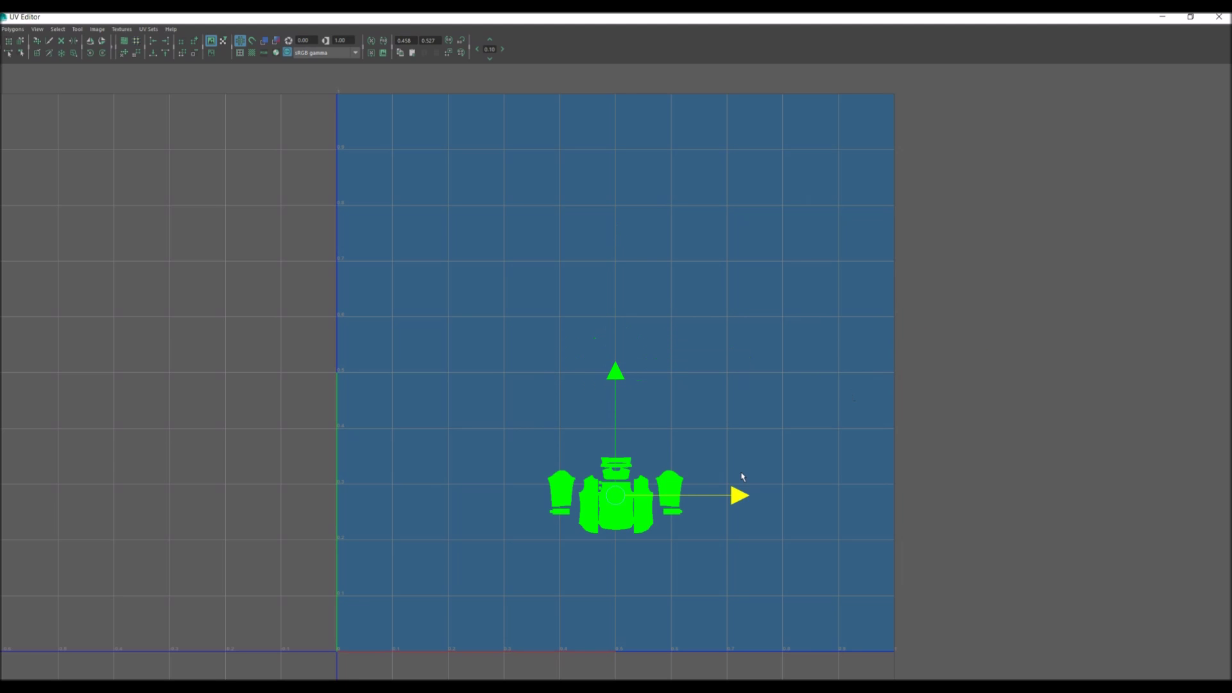
Move the scaled shirt UVs horizontally outside the 0 to 1 tile and return to object mode with nothing selected
drag(737, 494, 1080, 356)
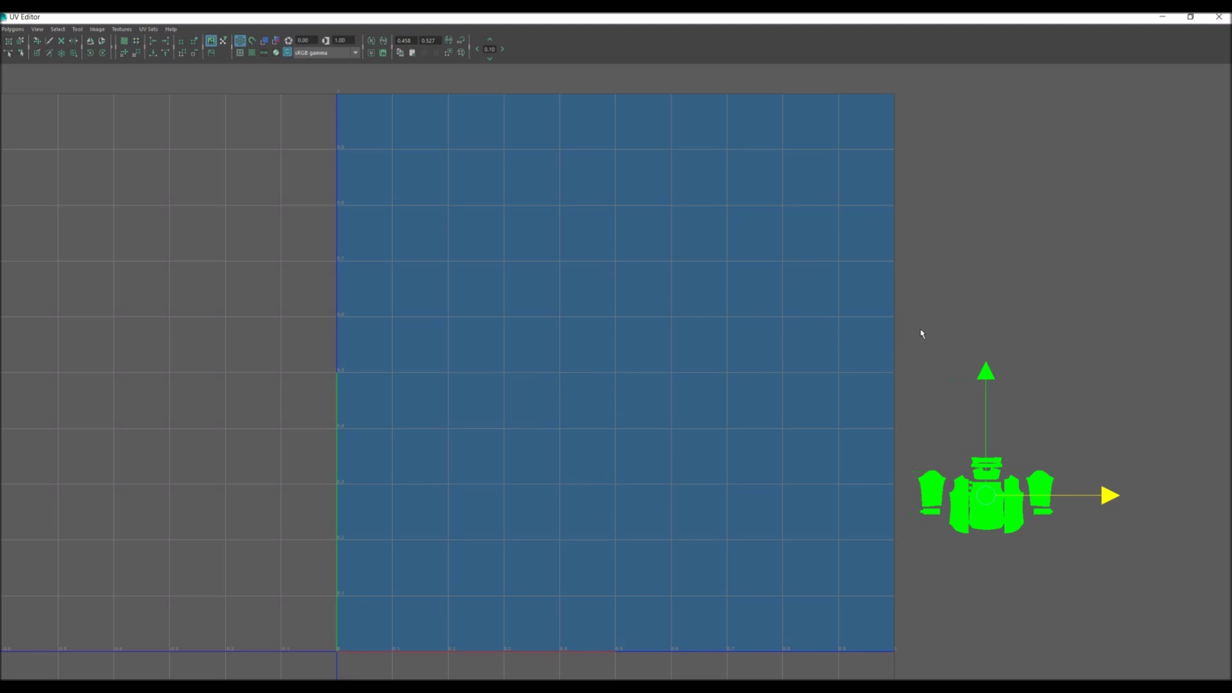
click(1172, 17)
right_drag(675, 222, 715, 205)
click(714, 204)
key(q)
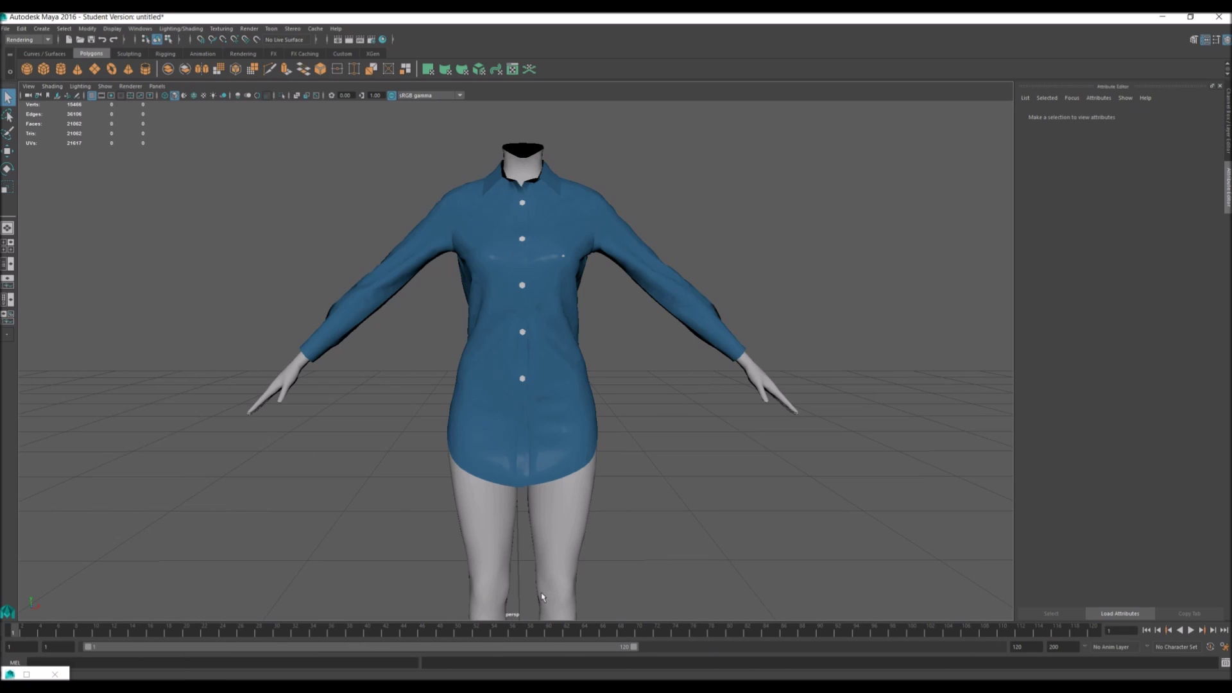
Select the avatar's torso faces through their shells in the UV Editor and delete them
click(548, 471)
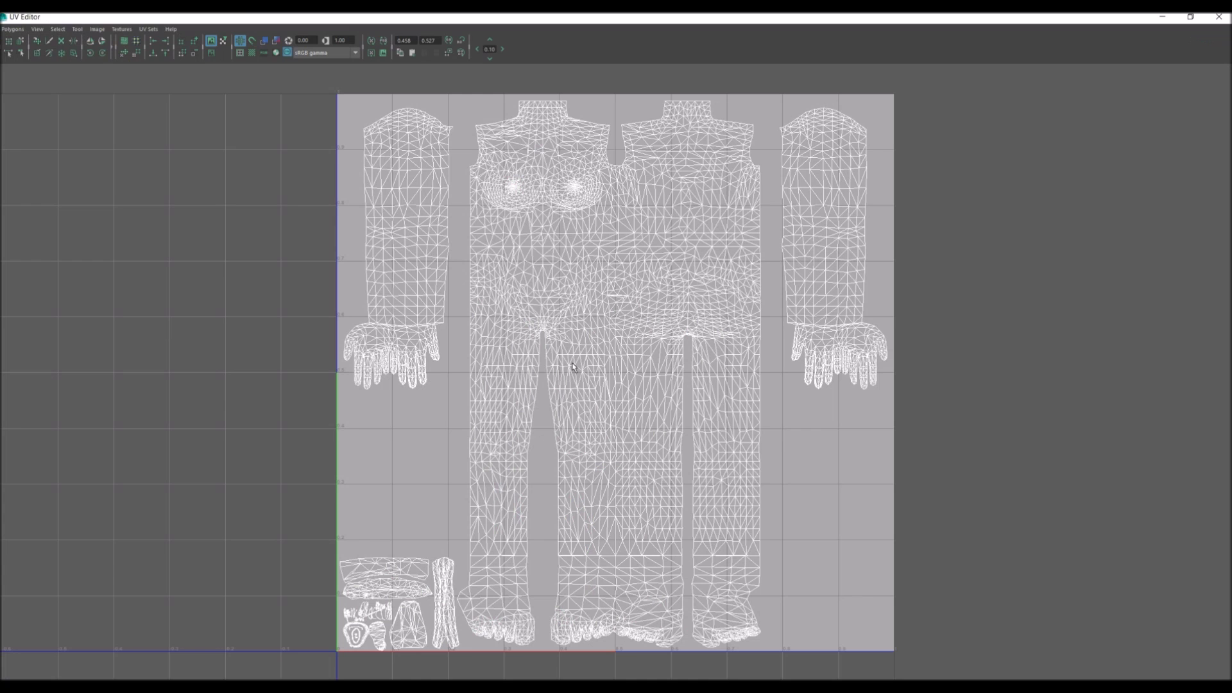
right_drag(460, 163, 456, 192)
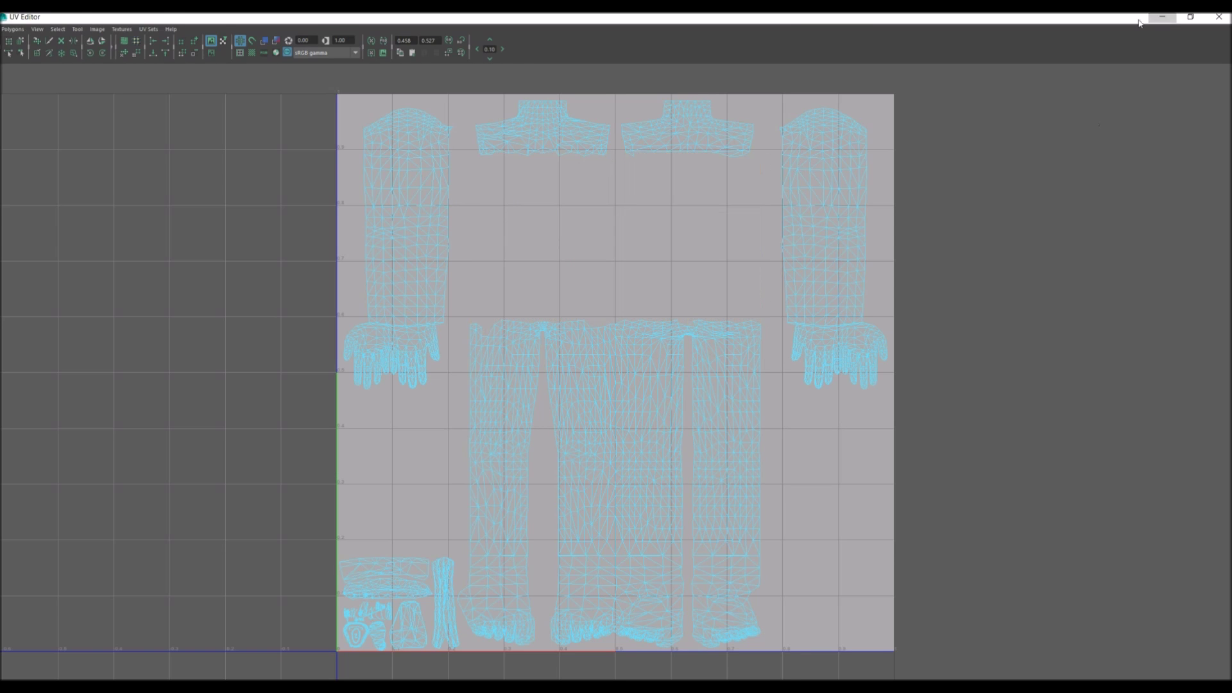
click(1162, 16)
alt+drag(396, 477, 521, 440)
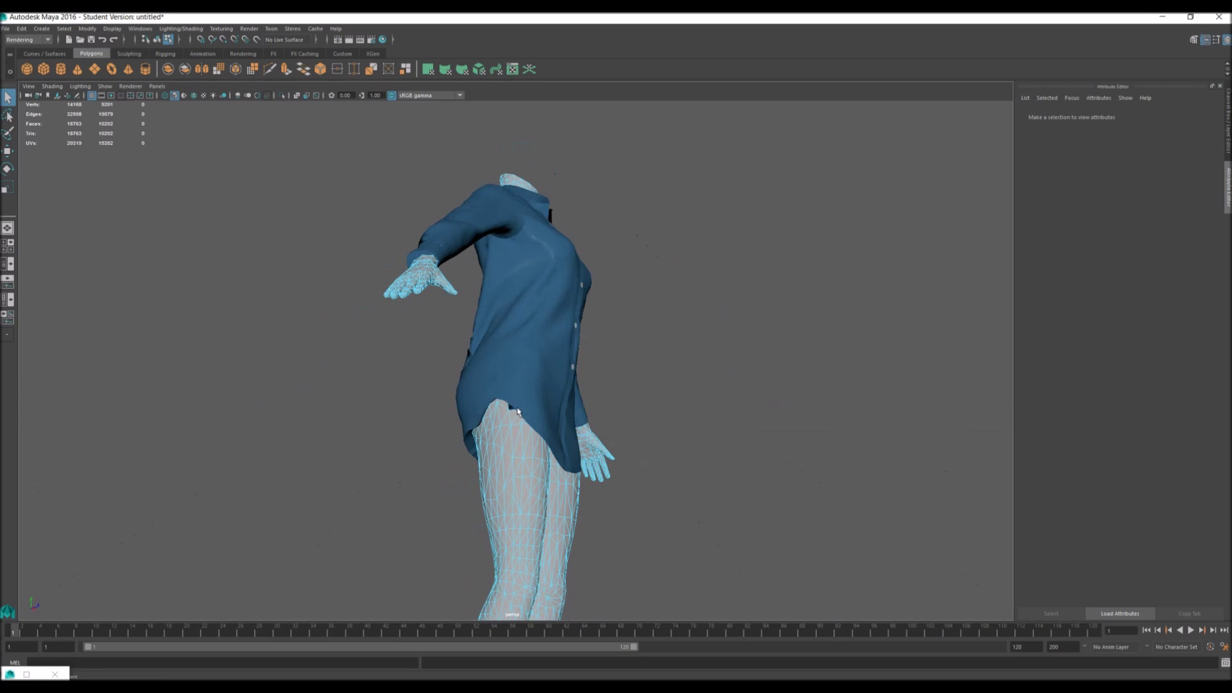
Undo the torso deletion and deselect the avatar faces exposed below the shirt's side hem
key(ctrl+z)
scroll(521, 440, up, 5)
click(501, 464)
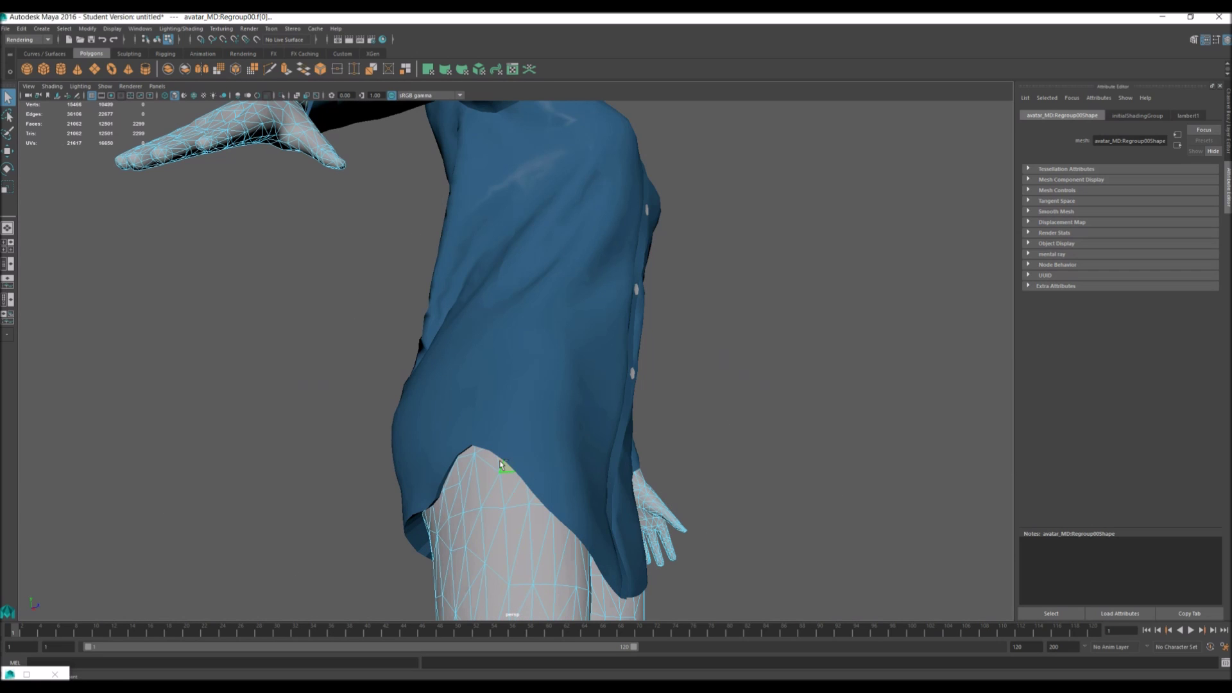
shift+click(473, 453)
scroll(463, 467, up, 5)
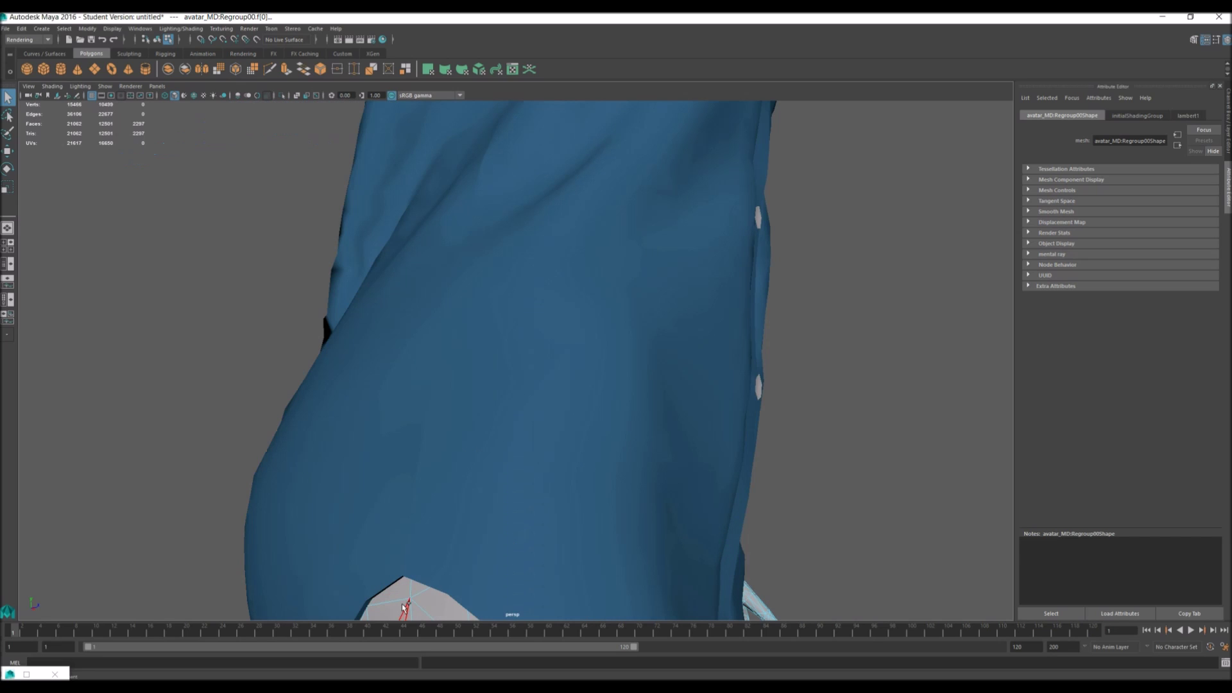
shift+click(403, 591)
scroll(460, 560, down, 5)
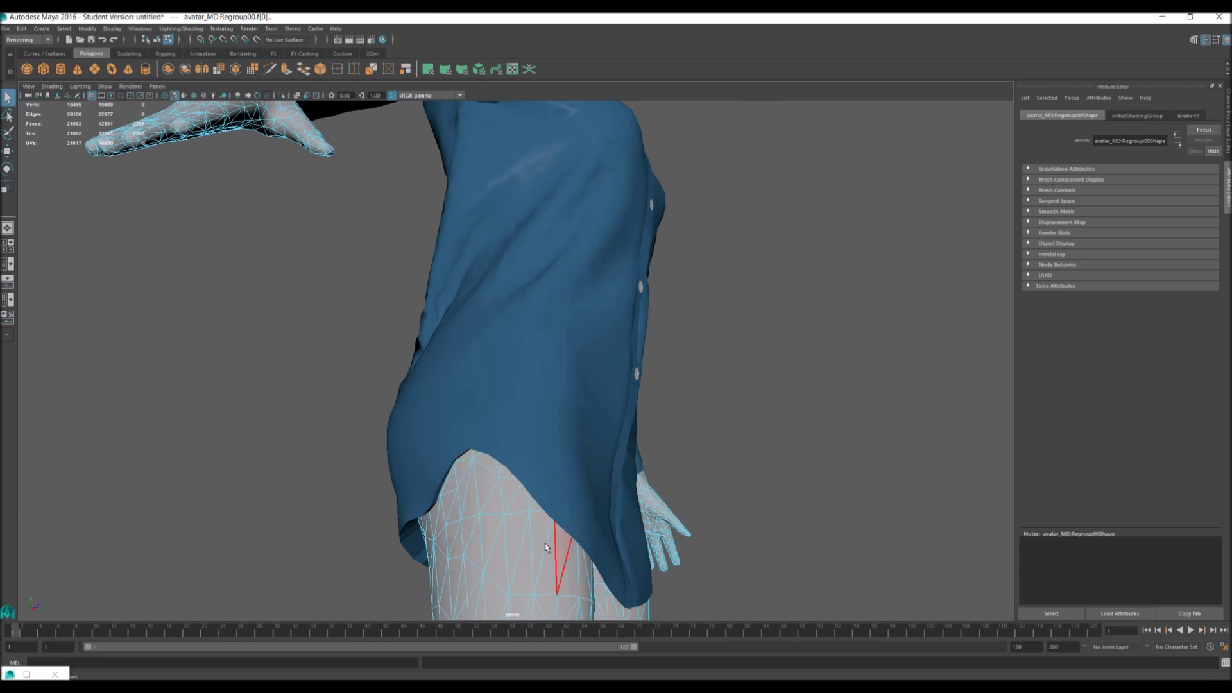
Check the hem on both sides of the avatar and delete the selected torso faces hidden under the shirt
scroll(516, 501, up, 3)
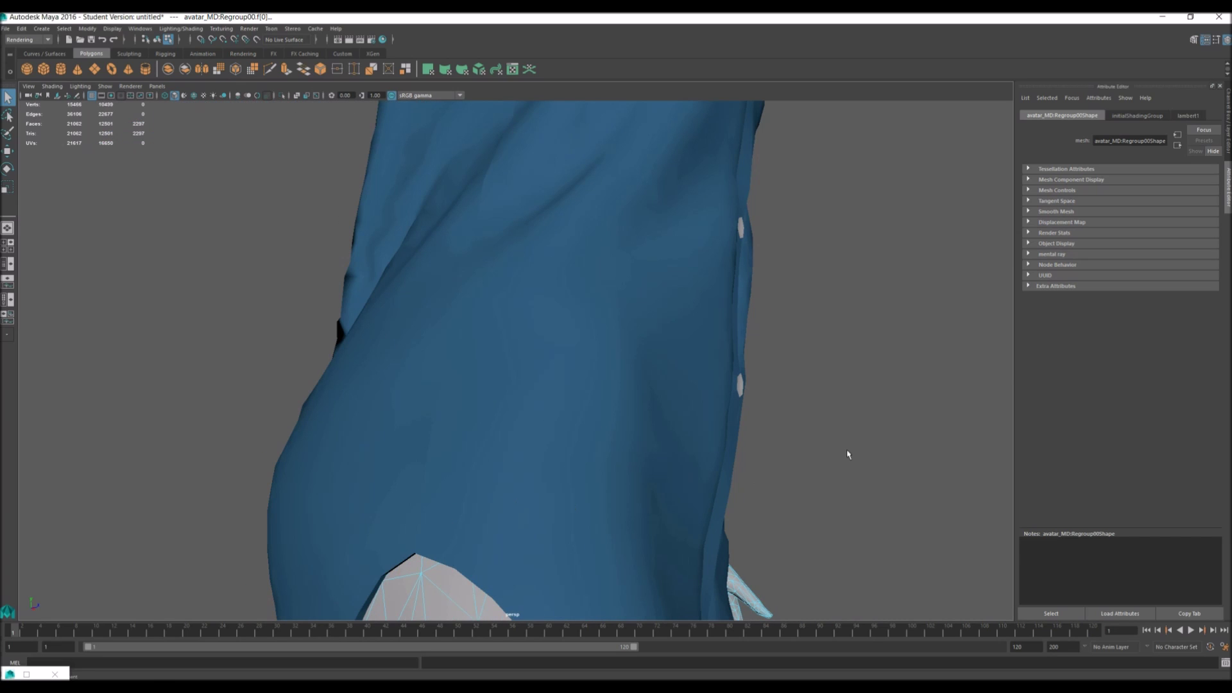
scroll(922, 407, up, 3)
scroll(737, 473, down, 5)
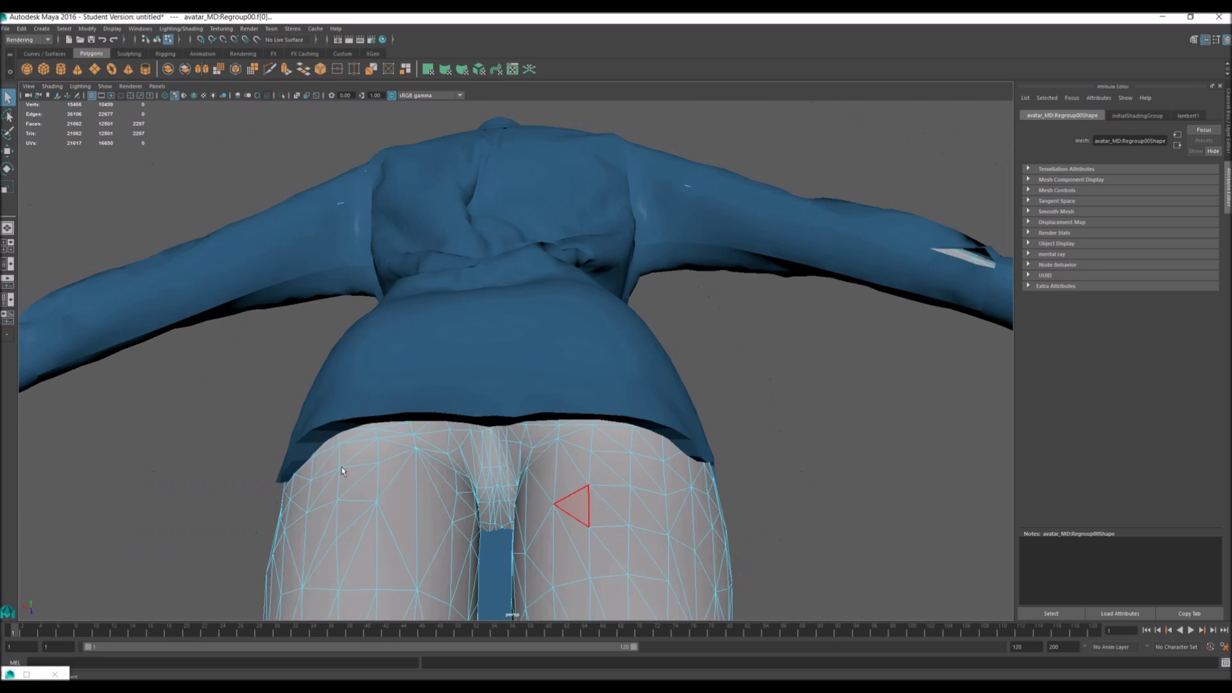
alt+drag(342, 472, 460, 469)
alt+right_drag(460, 469, 394, 437)
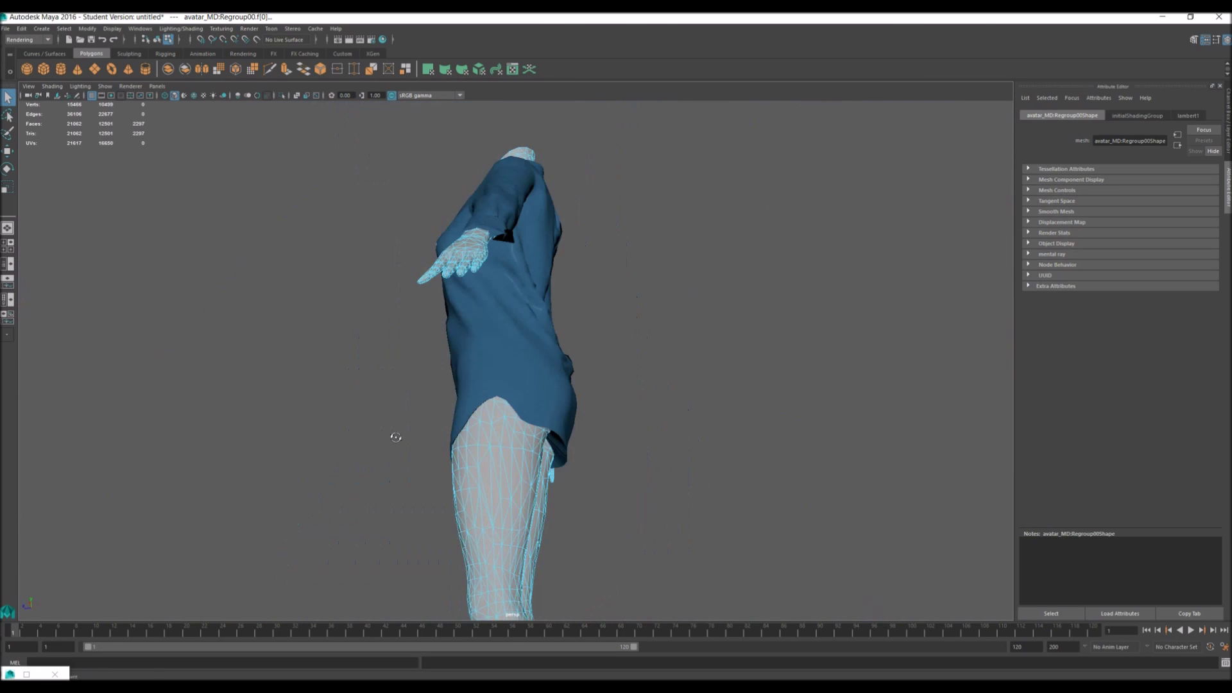
alt+drag(395, 437, 476, 450)
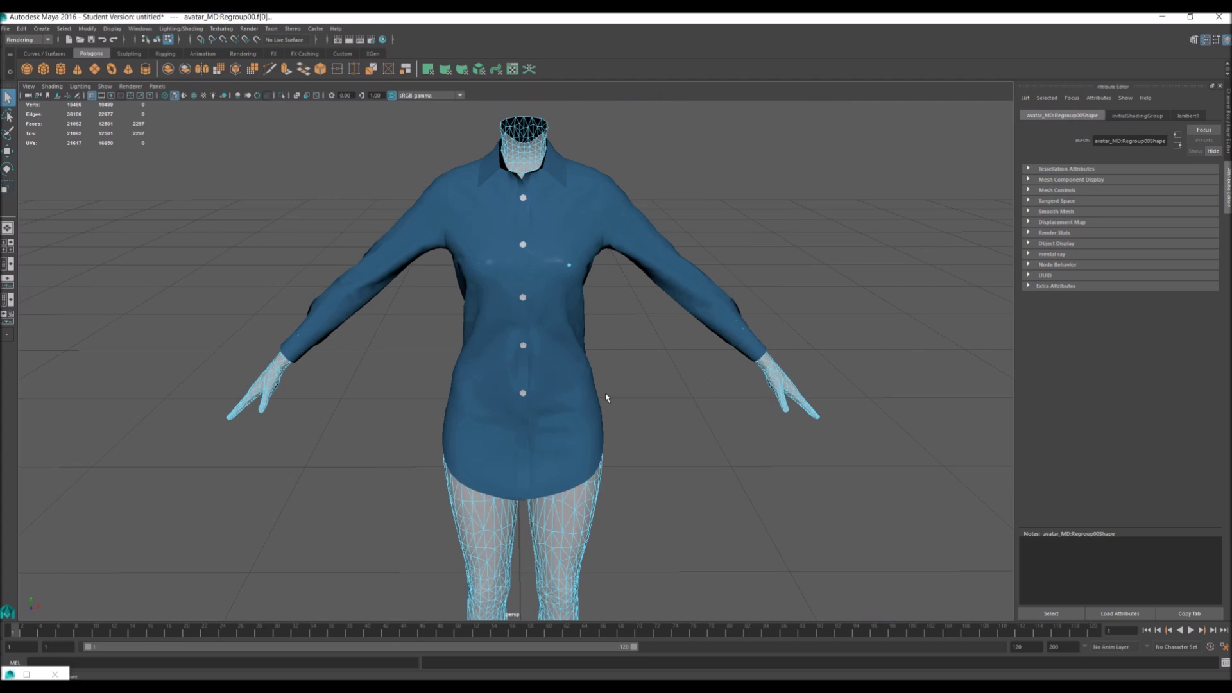
key(Delete)
key(ctrl+z)
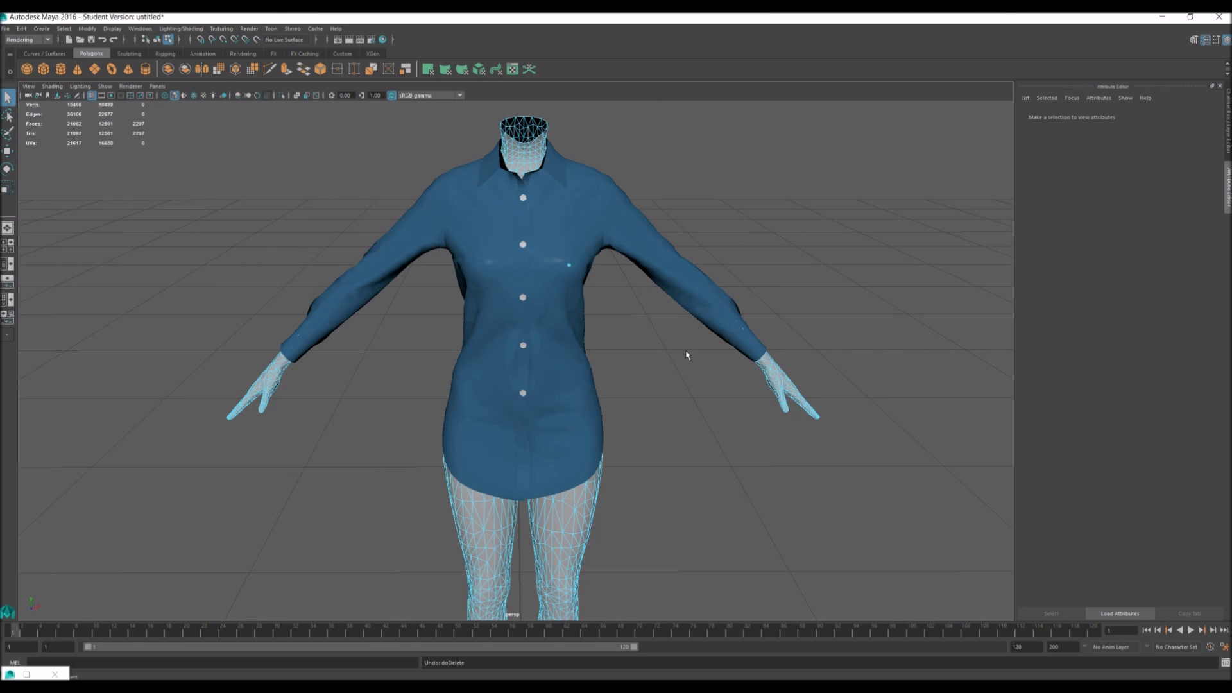
key(Delete)
Delete the avatar's shoe faces by selecting their shells in the lower-left corner of the UV layout
click(27, 674)
drag(363, 521, 468, 626)
key(Delete)
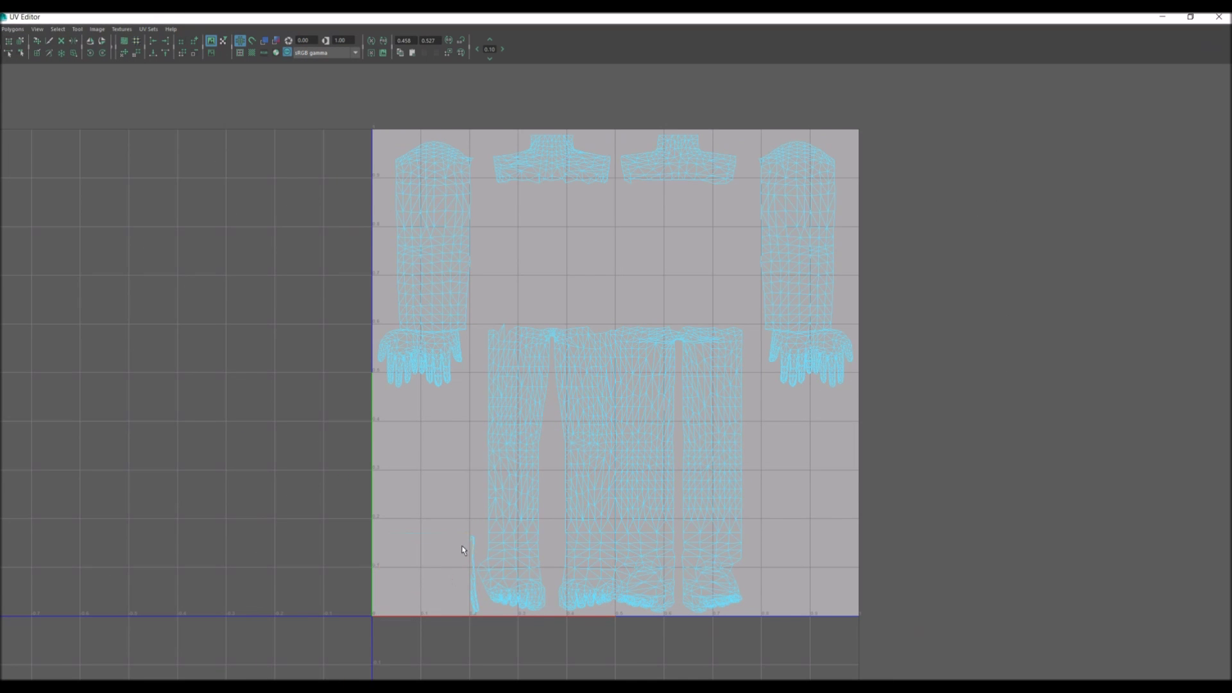
drag(477, 487, 469, 641)
key(Delete)
click(1171, 15)
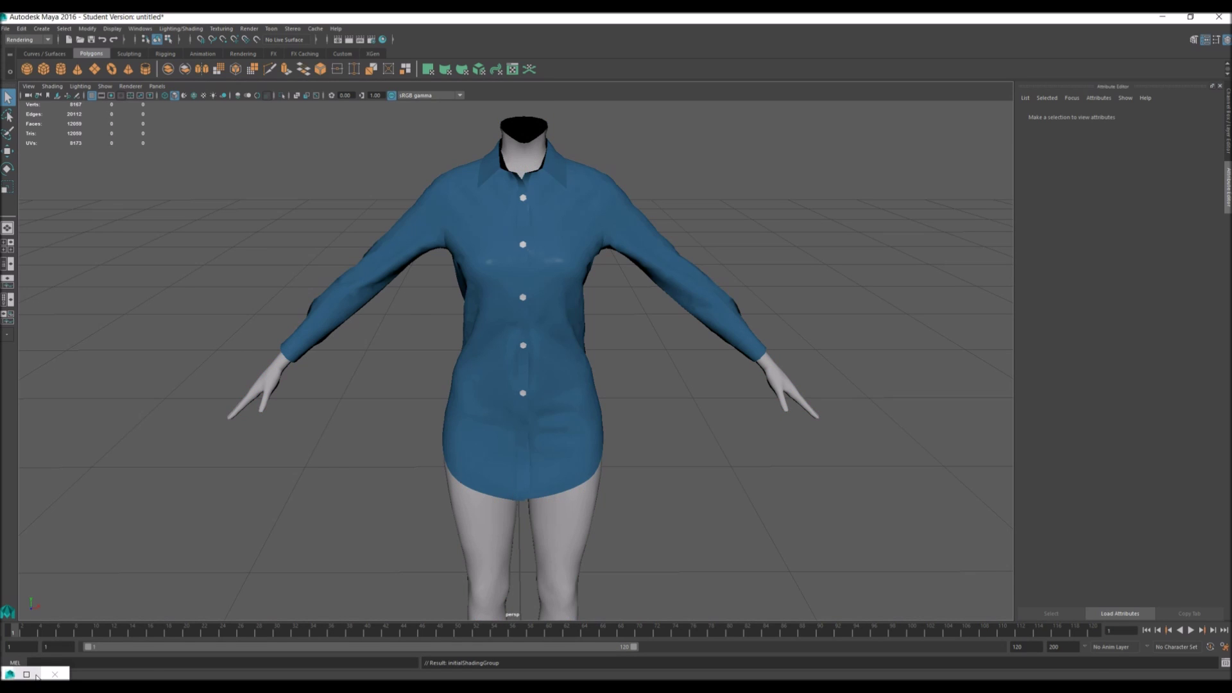
Examine the trimmed body mesh and its remaining neck, hand and leg shells in the UV Editor
alt+drag(253, 517, 504, 526)
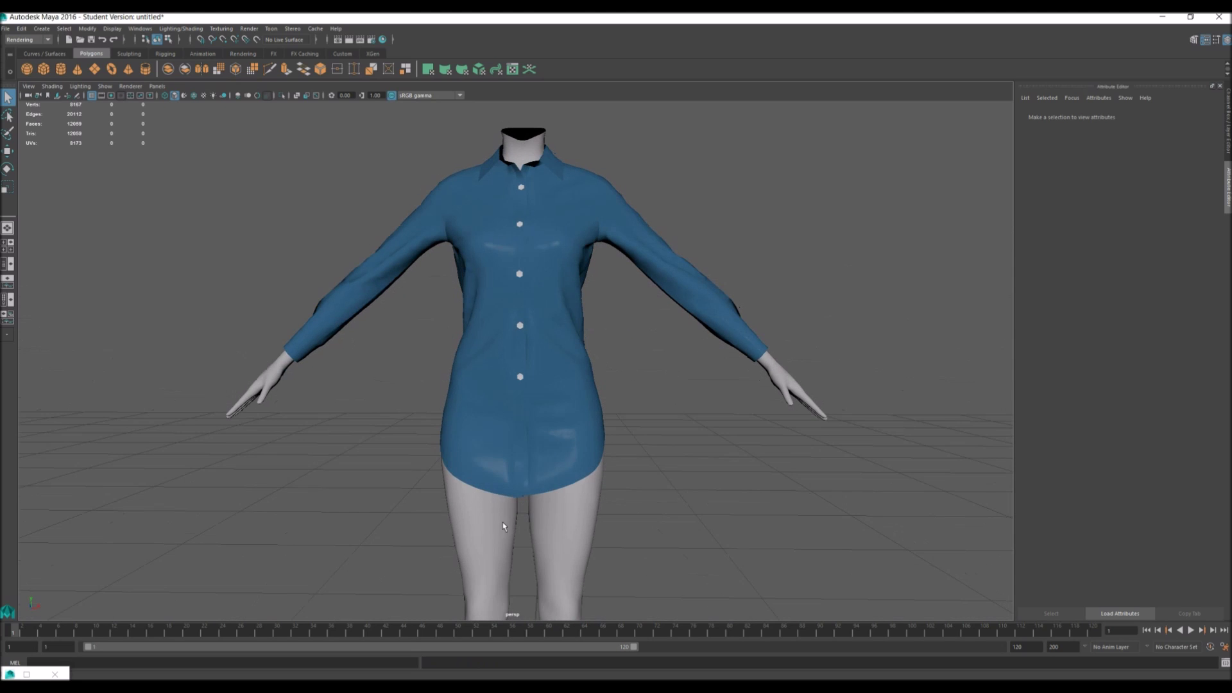
click(27, 675)
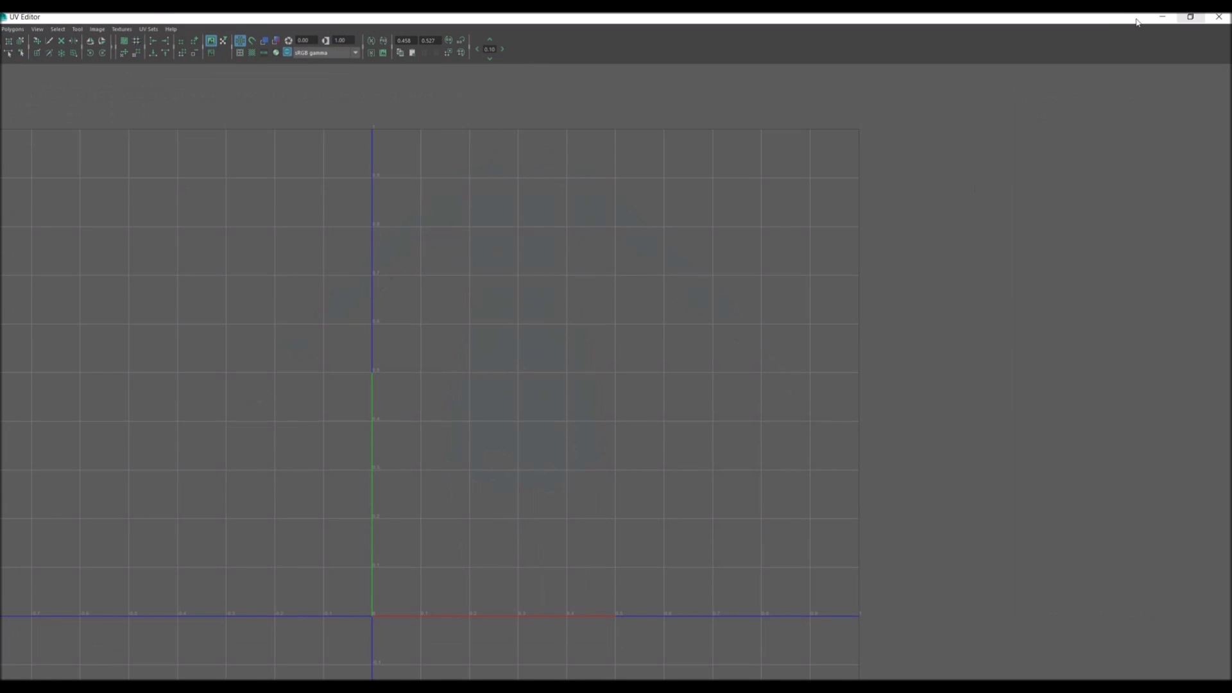
click(1190, 17)
click(488, 519)
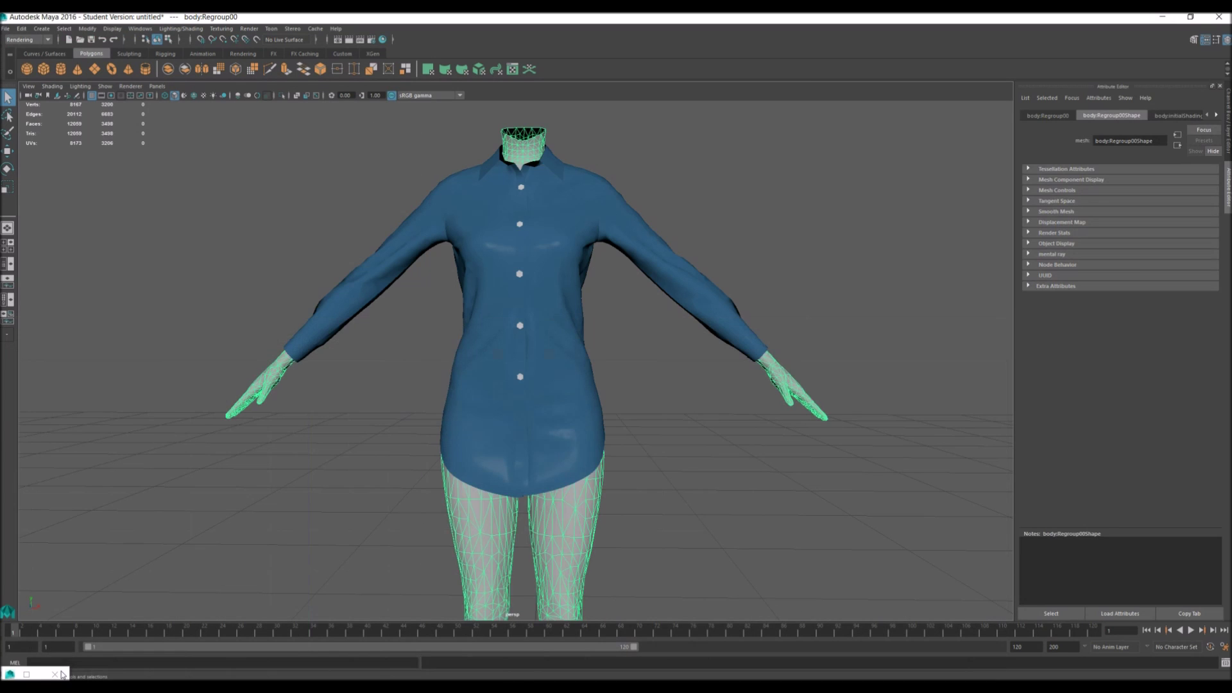
click(26, 674)
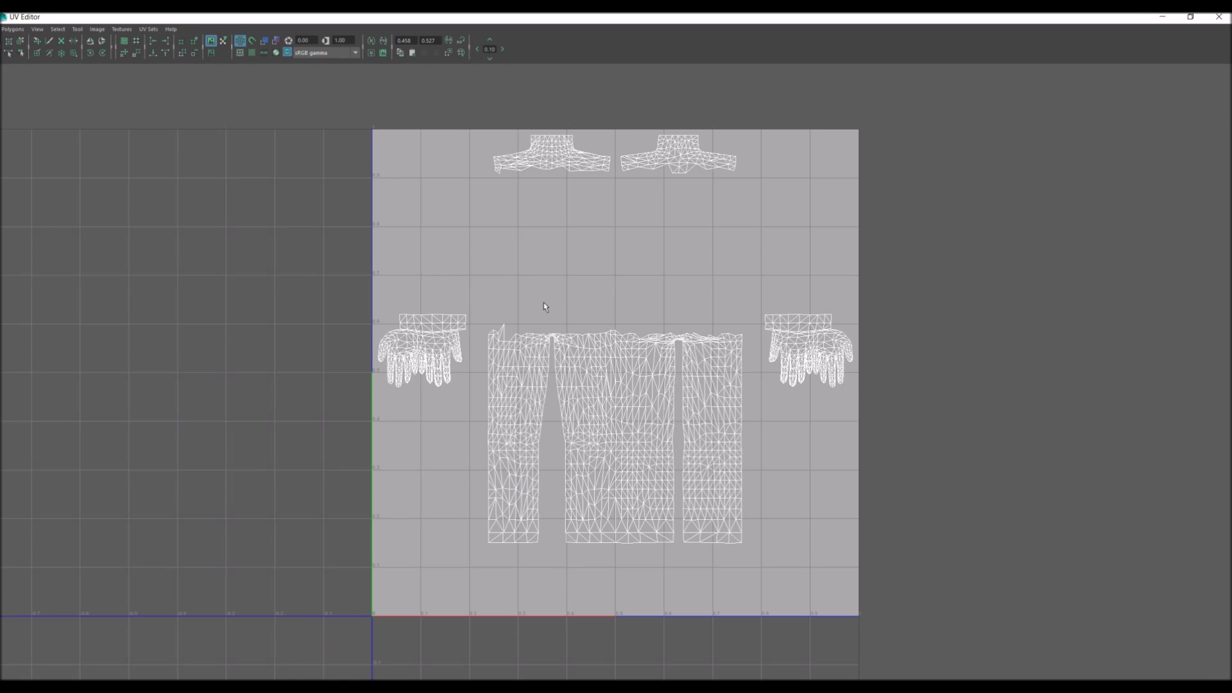
click(1163, 16)
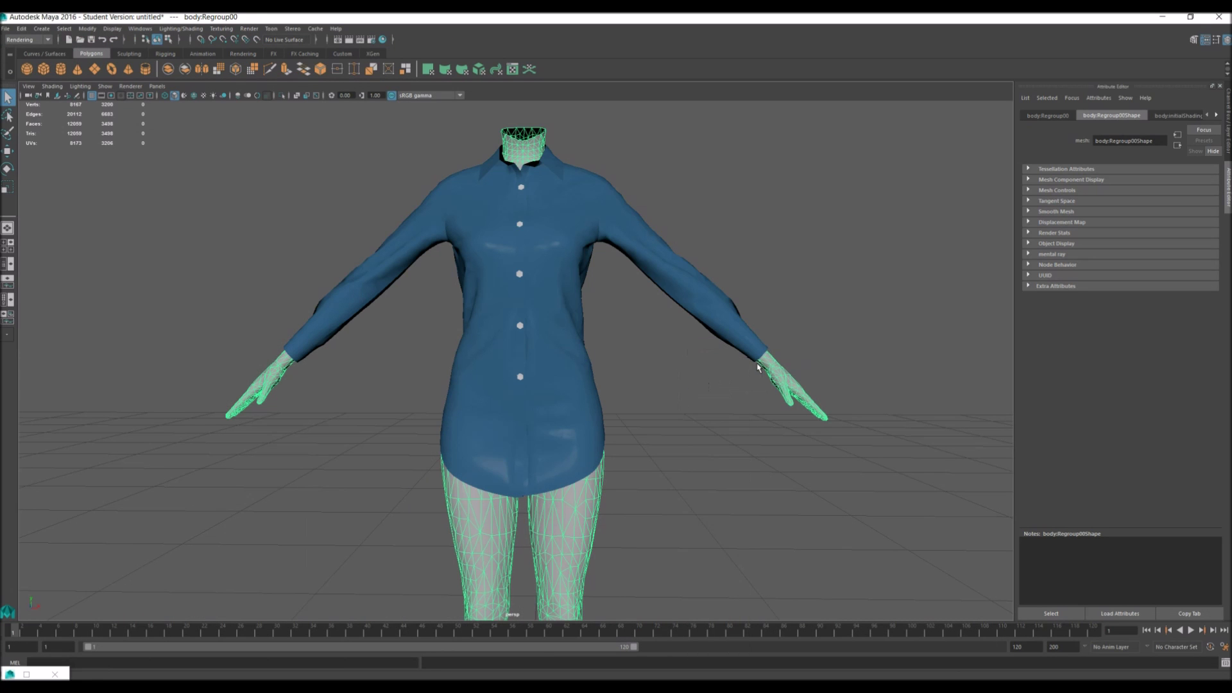
Assign a new Lambert material to the shirt mesh
right_click(709, 367)
click(542, 360)
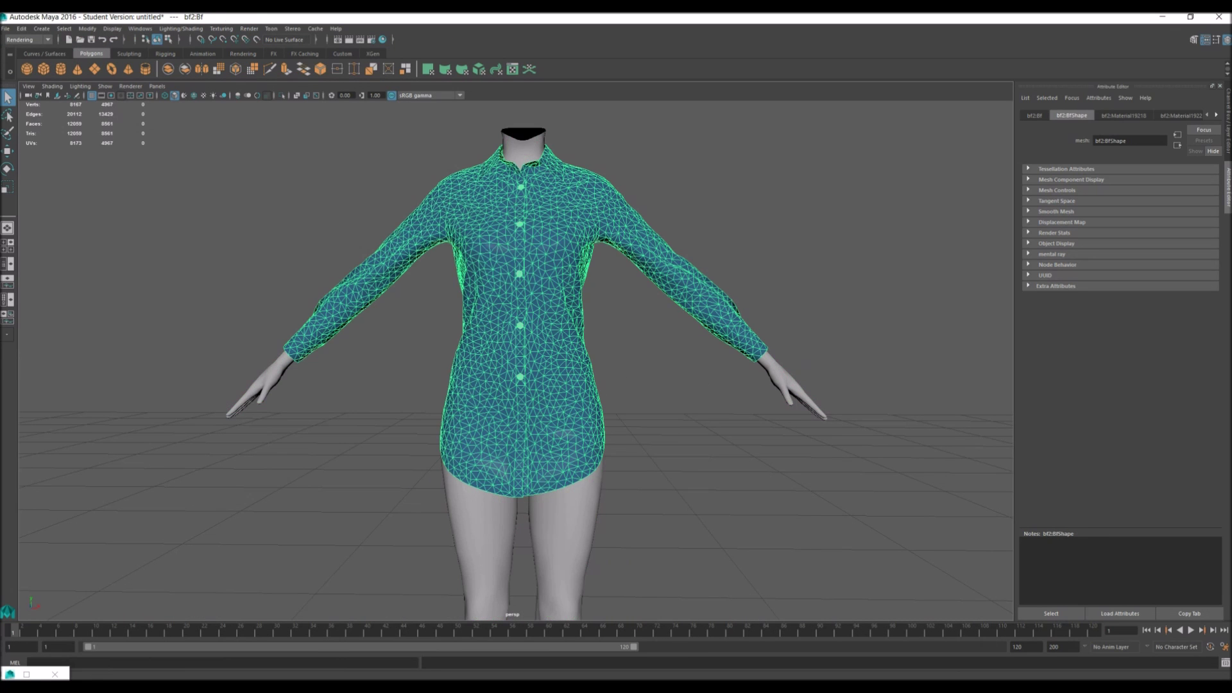
right_click(532, 322)
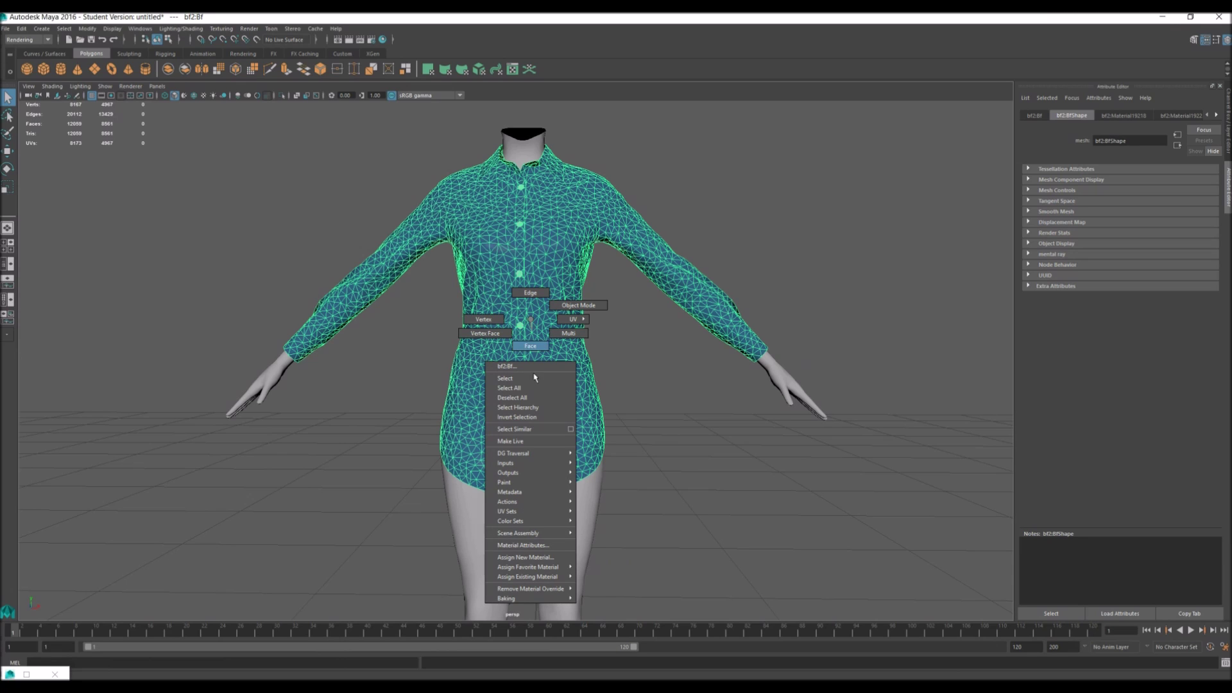
click(542, 558)
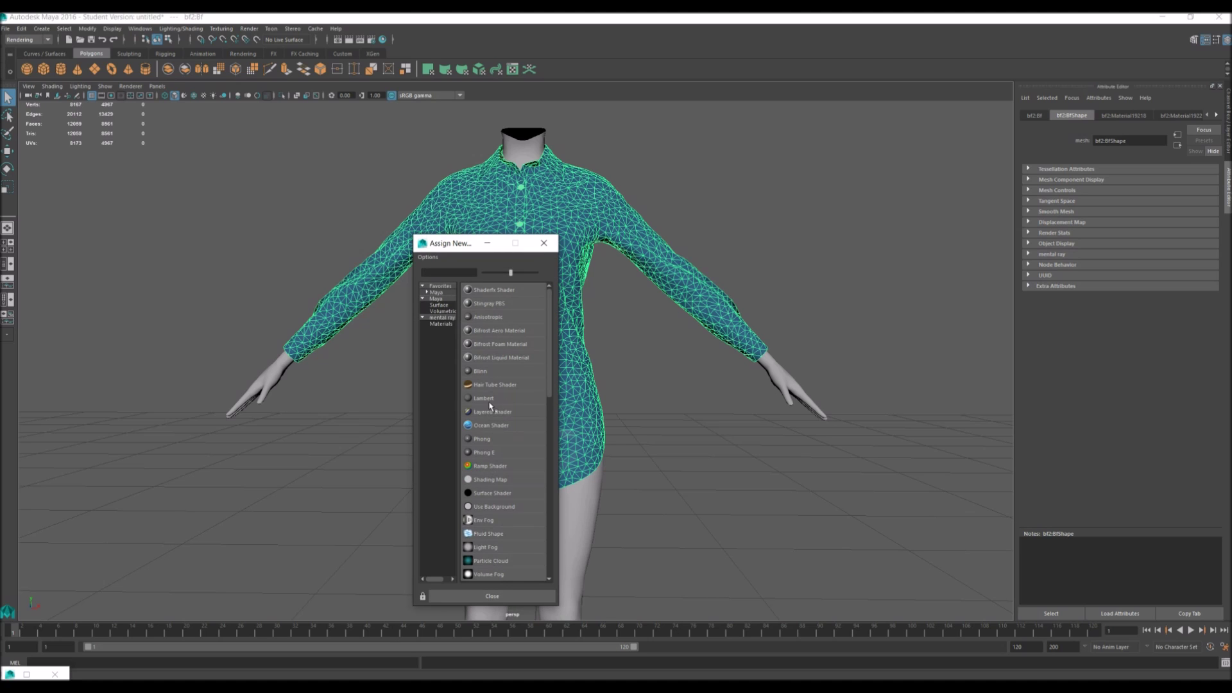
click(489, 400)
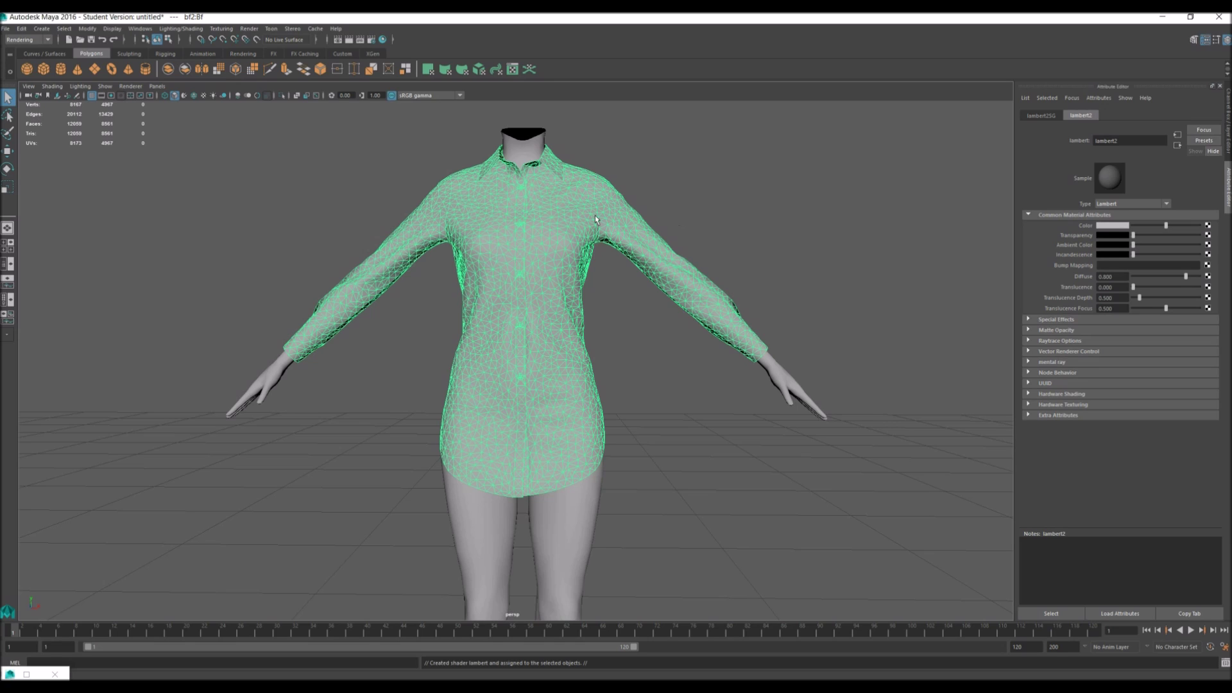
Connect a File texture to the Lambert's color and load the Sims 3 clothing template JPG from the Meshing Tools folder
click(1207, 225)
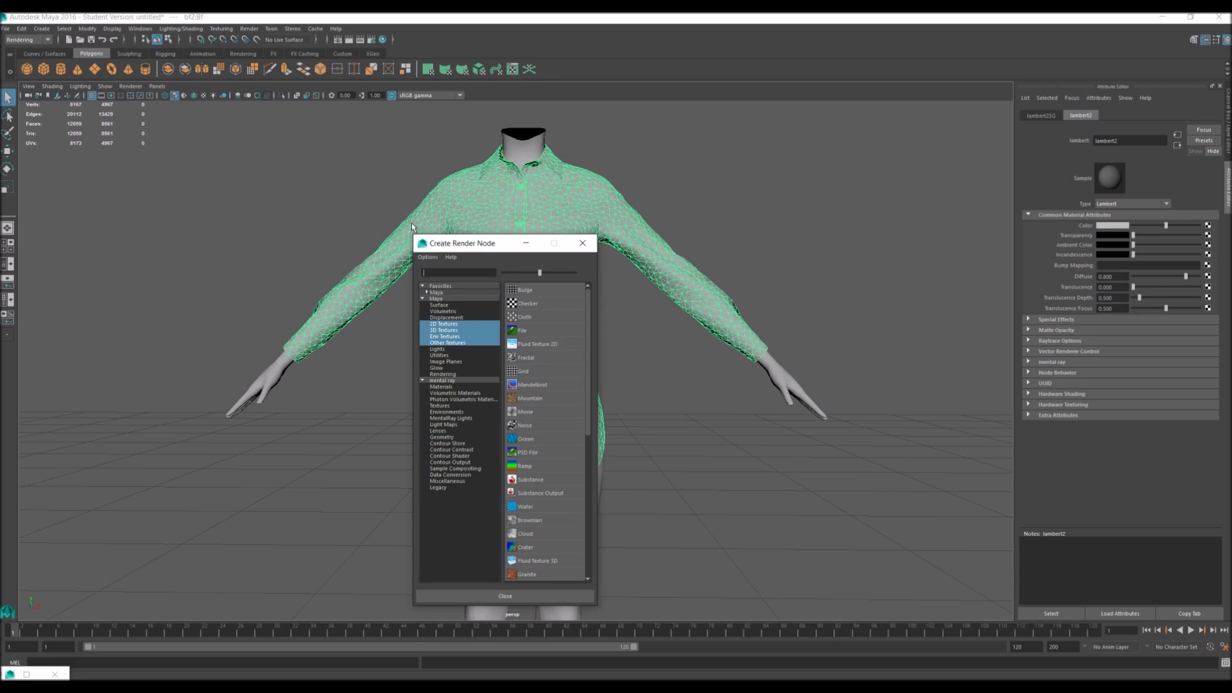
click(526, 338)
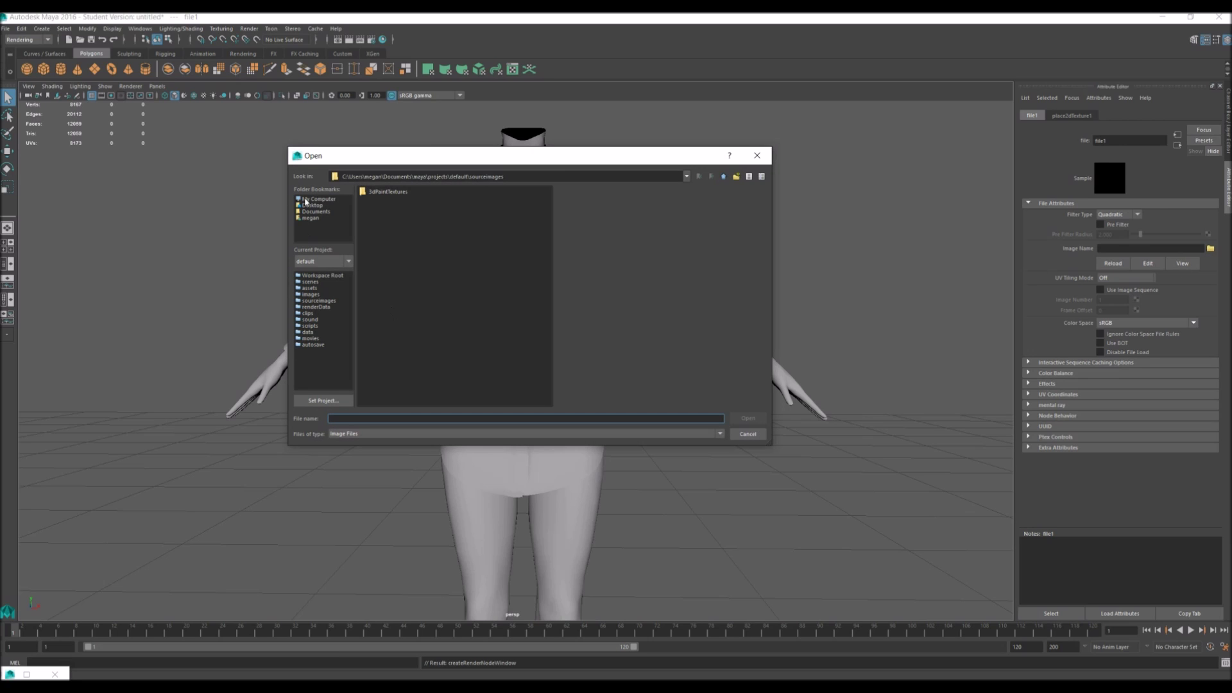
click(316, 211)
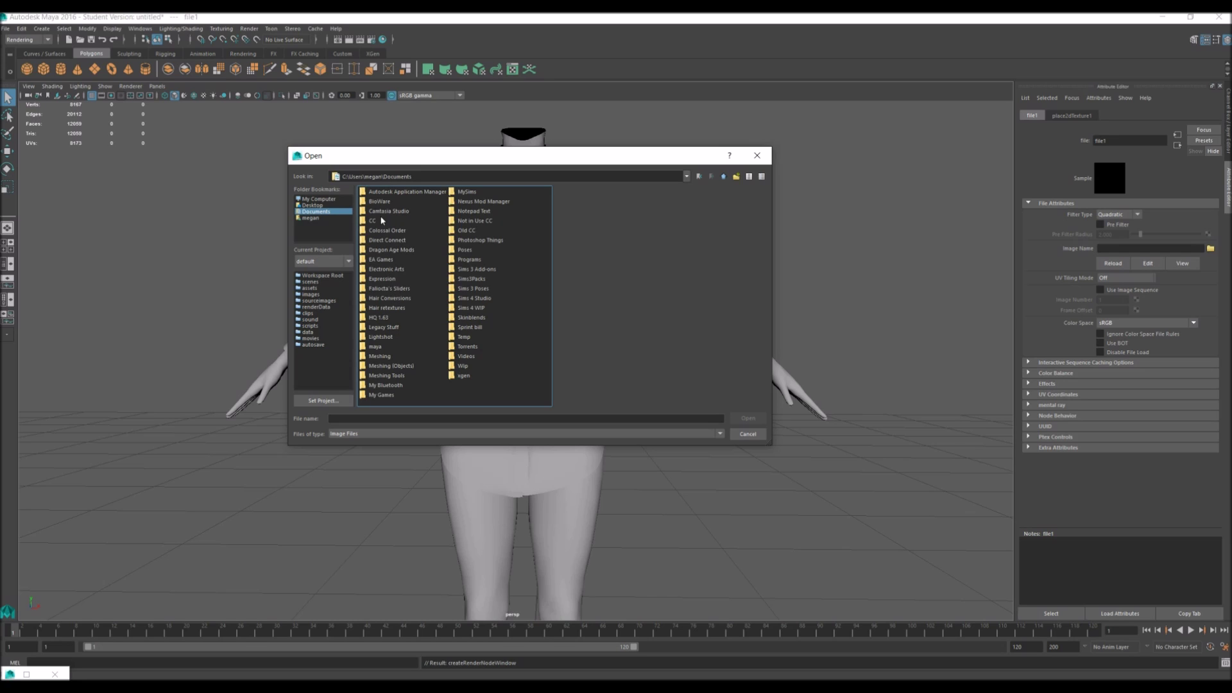
double_click(387, 375)
double_click(407, 249)
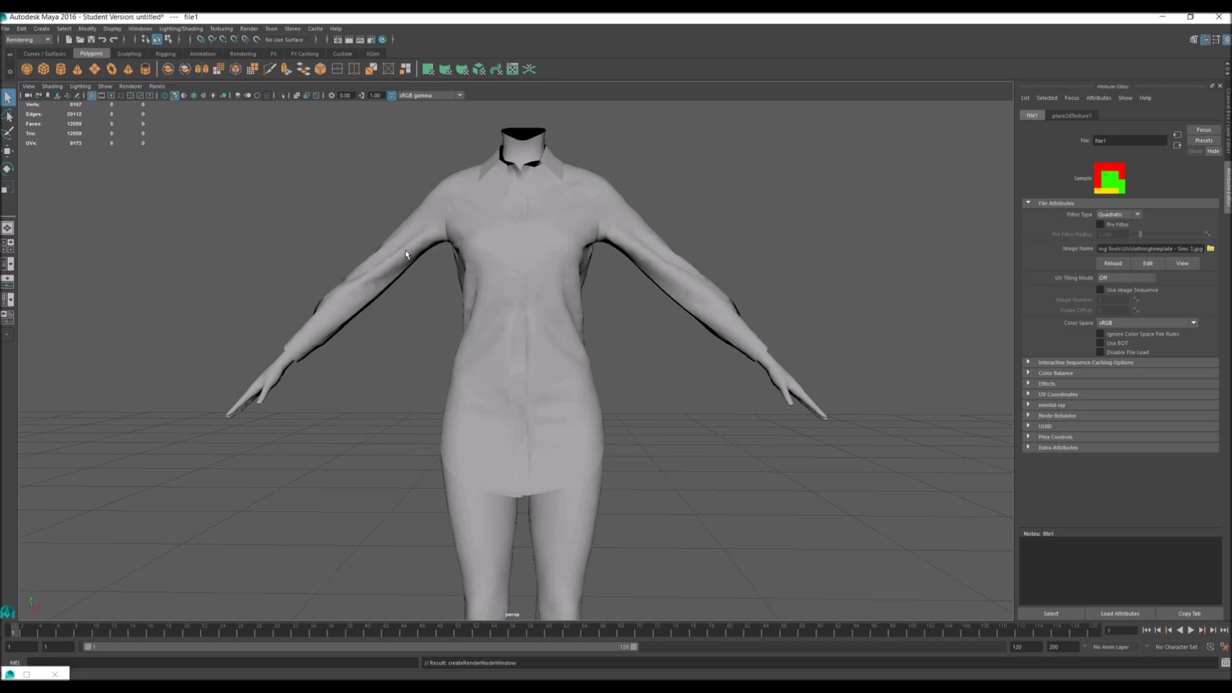
Select the shirt and body together and set the UV Editor to UV selection over the clothing template
click(559, 354)
shift+click(555, 513)
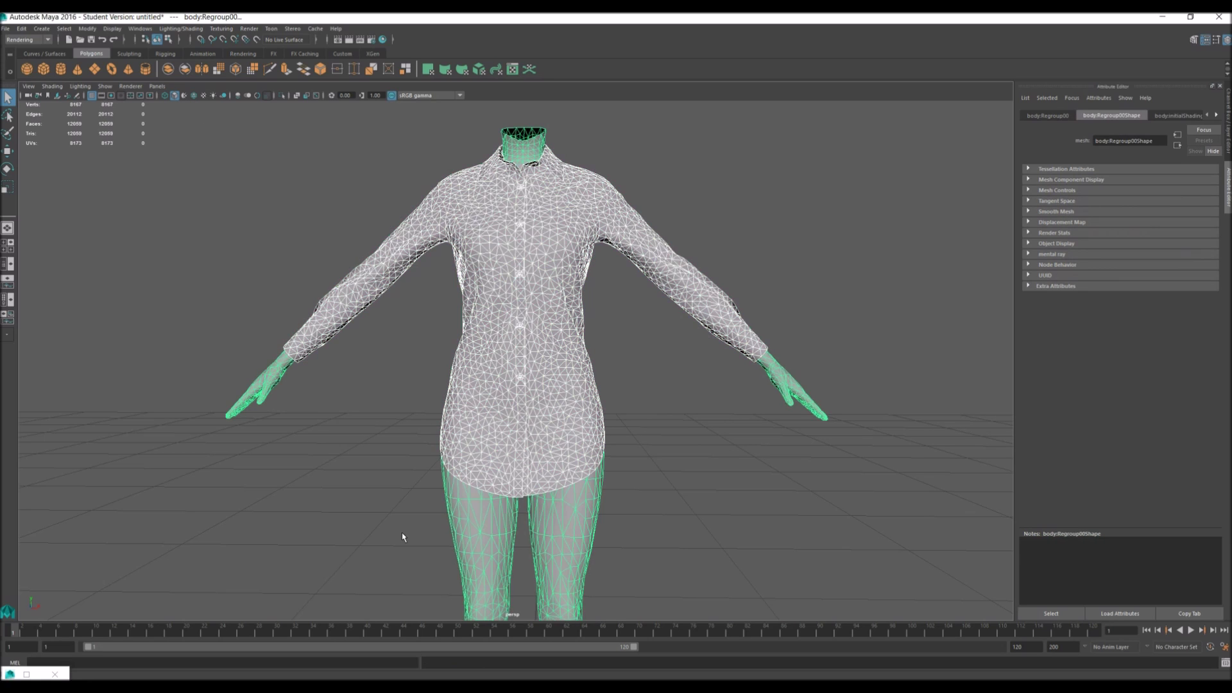
click(26, 673)
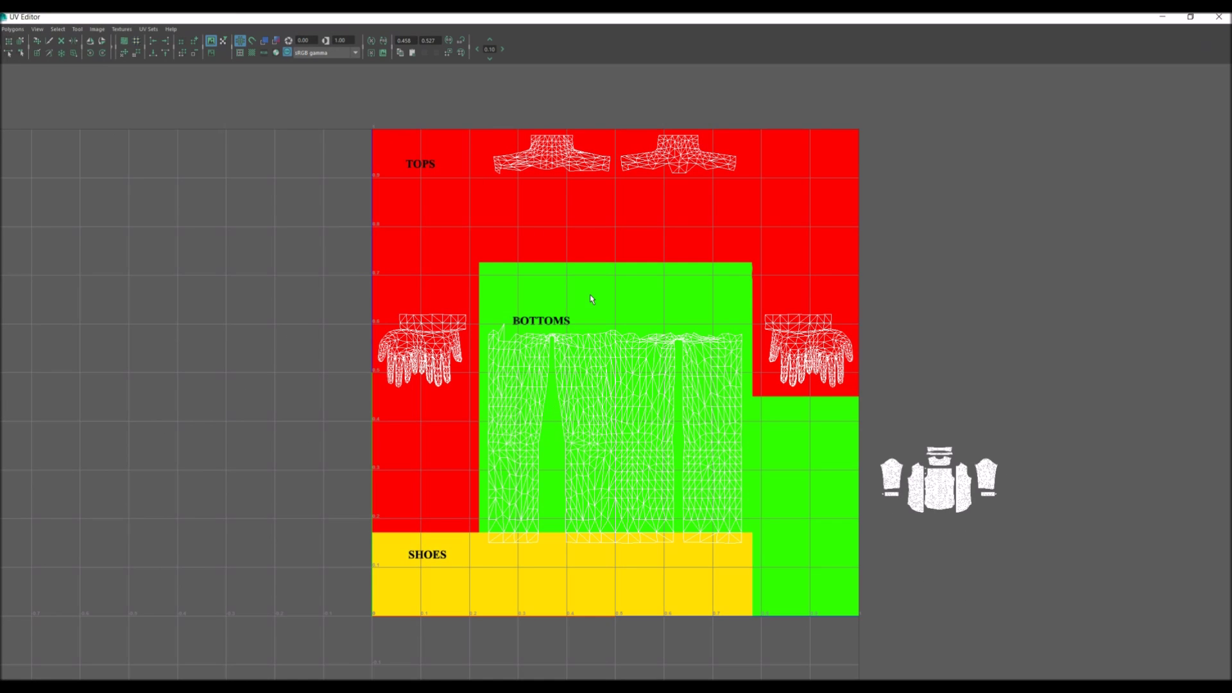
right_click(596, 289)
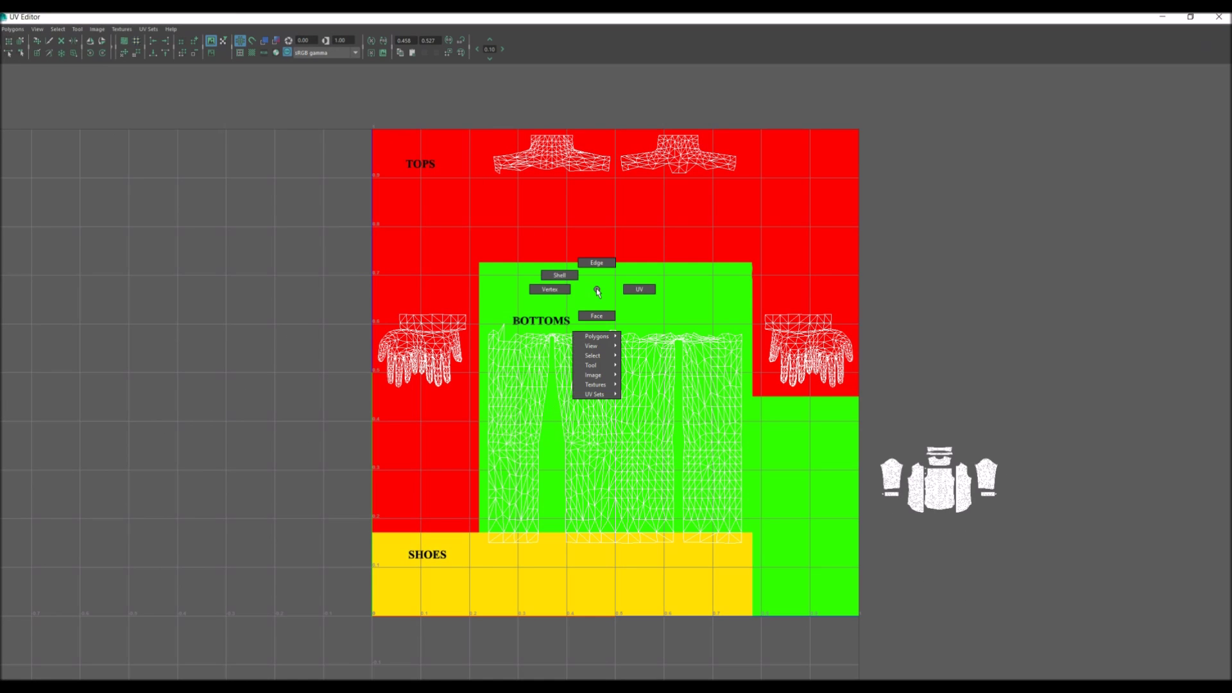
right_drag(596, 289, 639, 289)
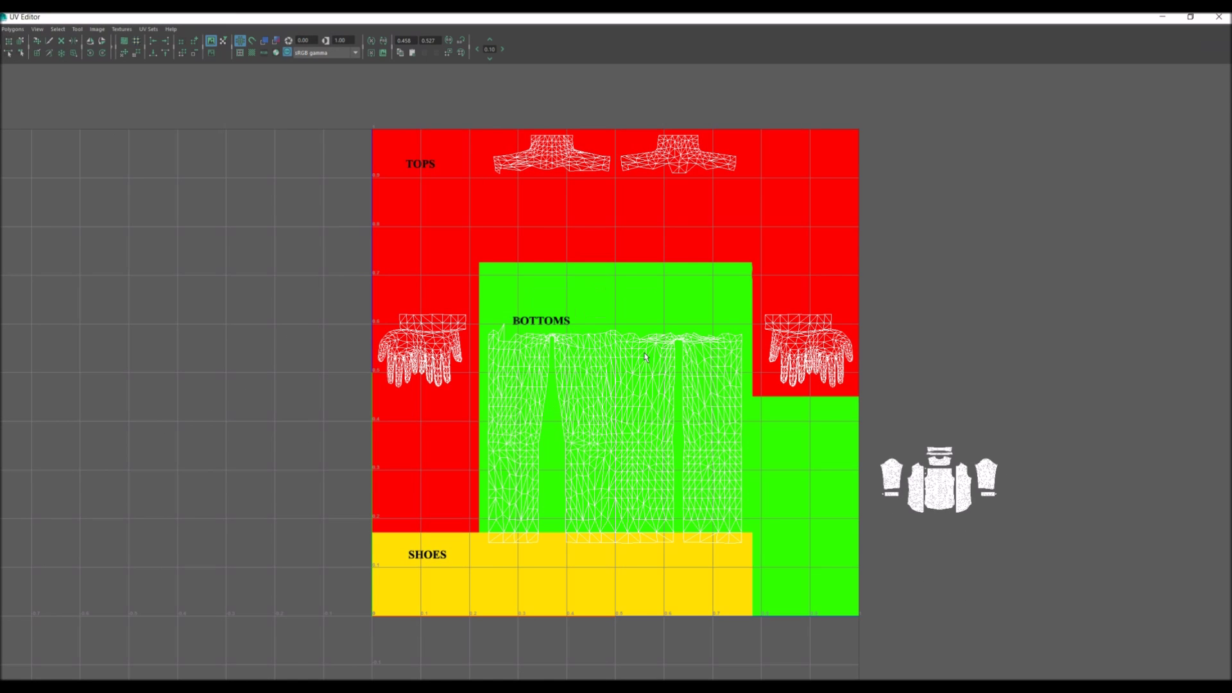
Scale up all the shirt's UV shells together and move them clear of the template's right edge
click(923, 433)
drag(879, 400, 1047, 545)
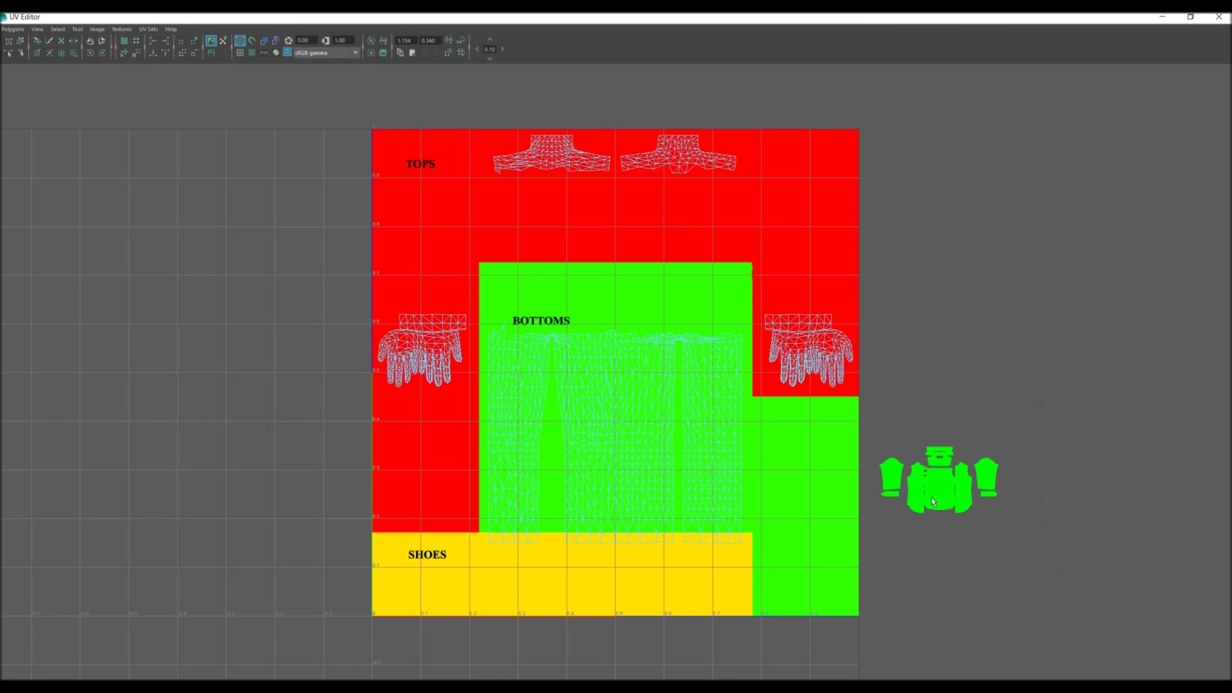
key(r)
middle_drag(942, 424, 1017, 379)
key(w)
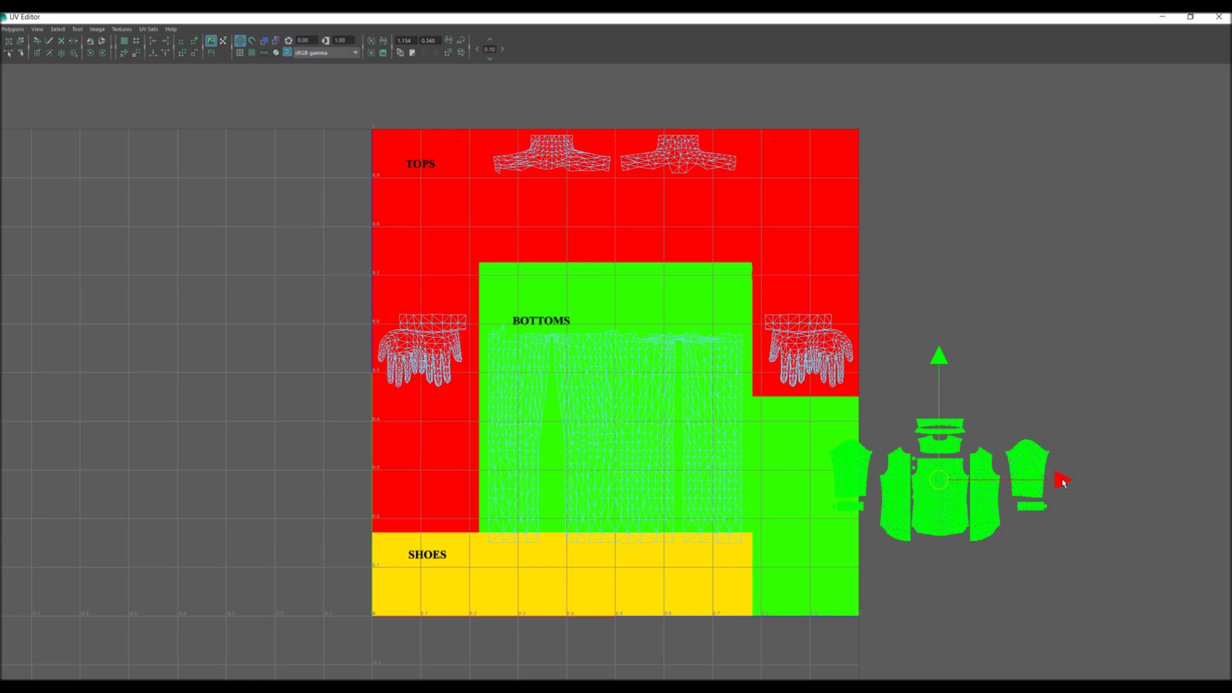
drag(1062, 480, 1097, 478)
click(998, 452)
scroll(998, 453, up, 3)
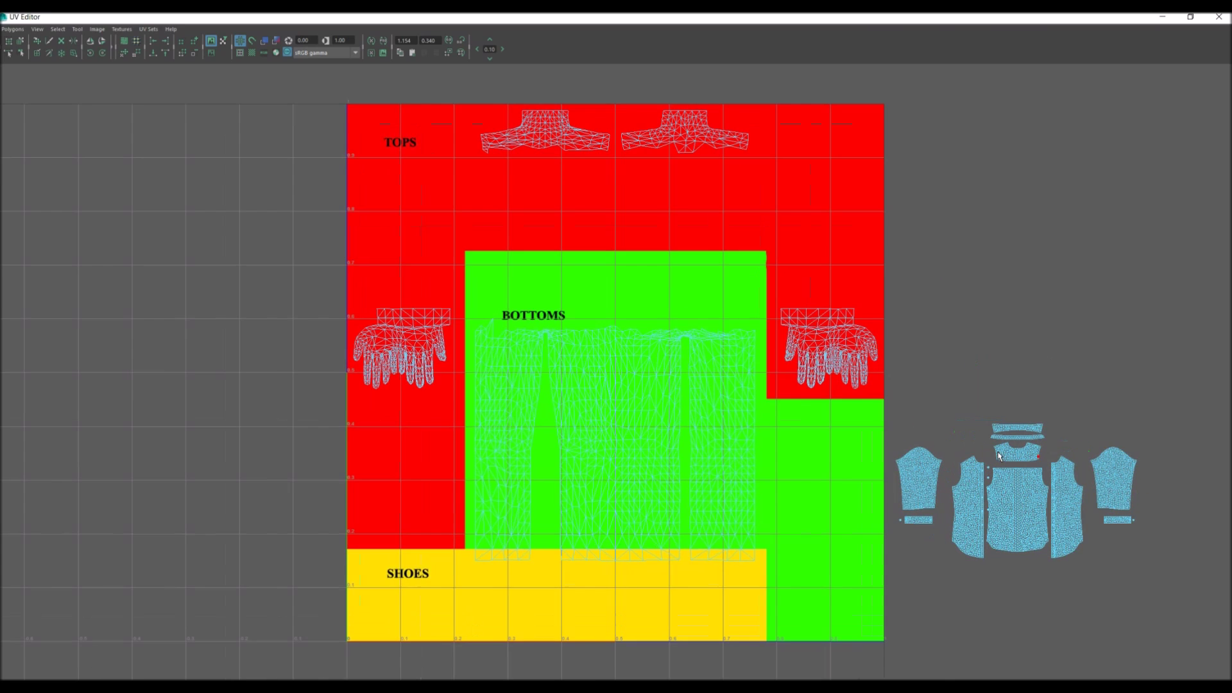
Examine the enlarged shirt shells up close and compare them with the template layout
alt+middle_drag(1013, 452, 723, 252)
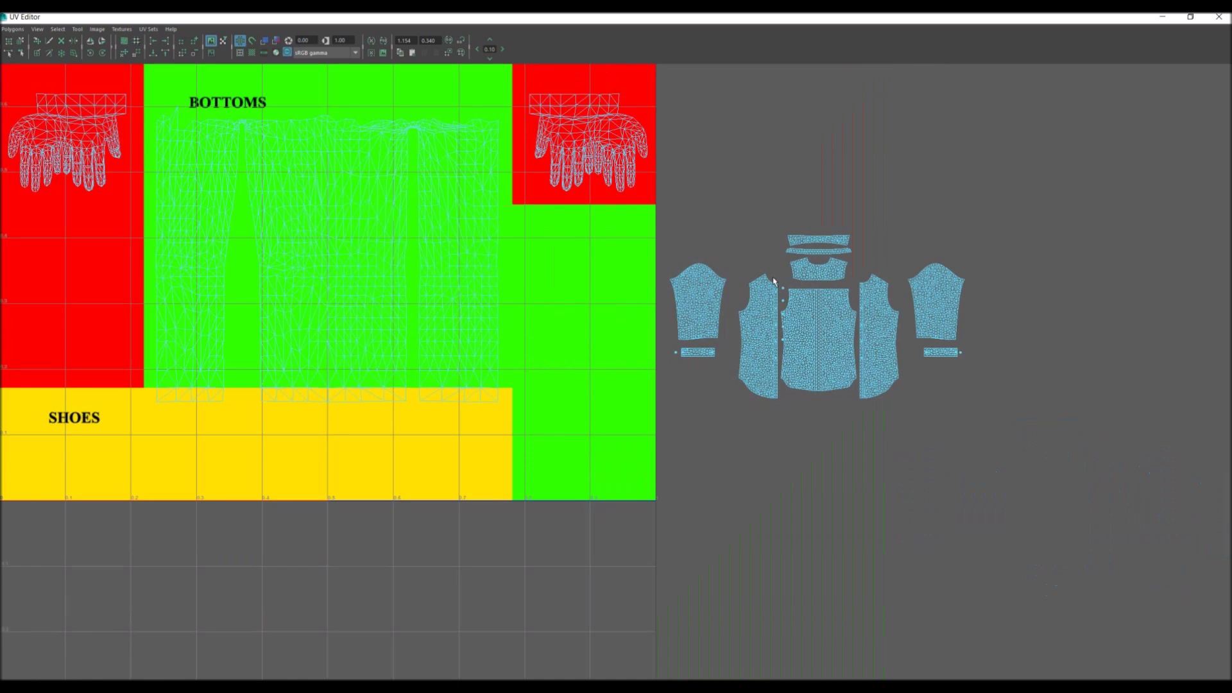
scroll(832, 291, up, 3)
scroll(832, 290, up, 1)
alt+middle_drag(831, 290, 850, 361)
scroll(673, 345, down, 3)
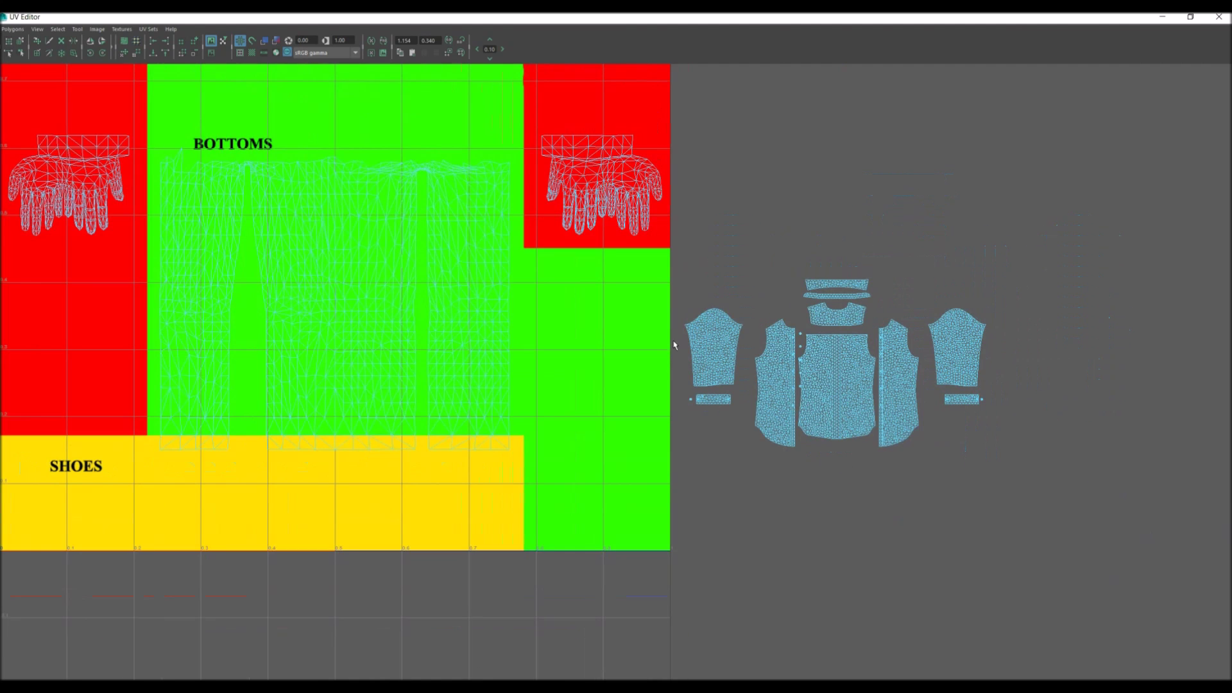
scroll(674, 345, down, 2)
alt+middle_drag(674, 344, 781, 376)
alt+middle_drag(752, 322, 703, 286)
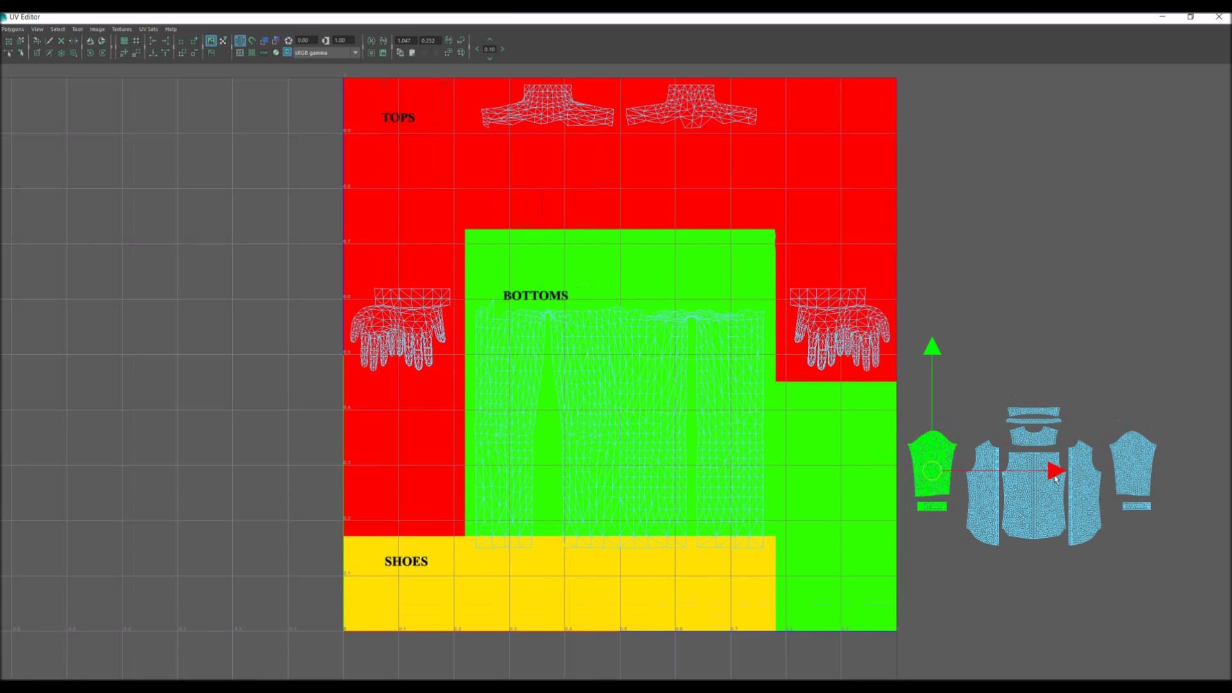
Try to move one sleeve shell and its cuff alone into the template's TOPS area
drag(1052, 473, 522, 491)
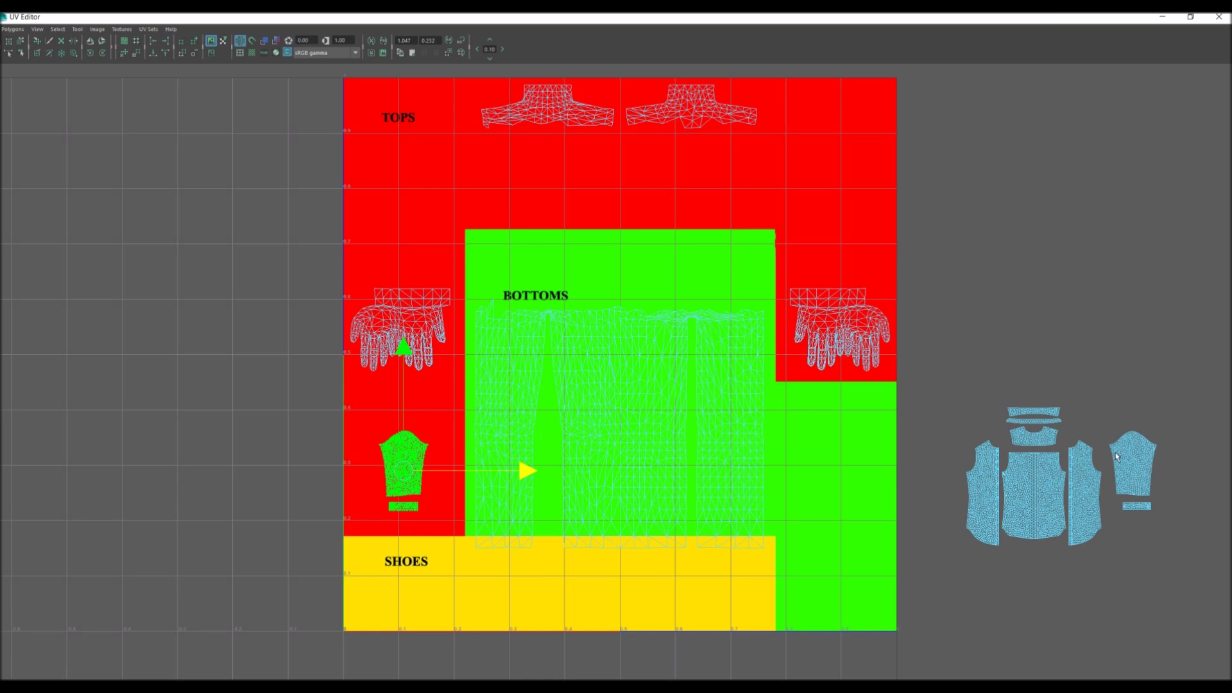
key(ctrl+z)
drag(1100, 414, 1167, 448)
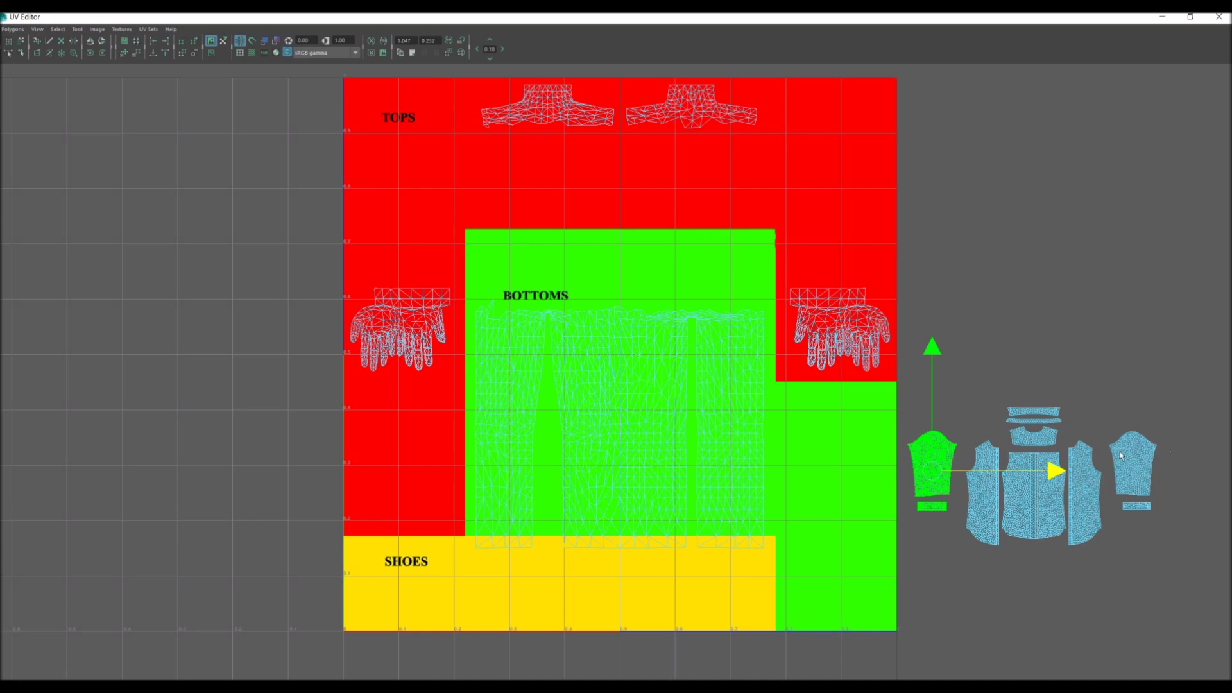
key(ctrl+z)
Add the other sleeve and cuff to the selection and move both pairs to the upper part of the template
drag(1107, 414, 1189, 550)
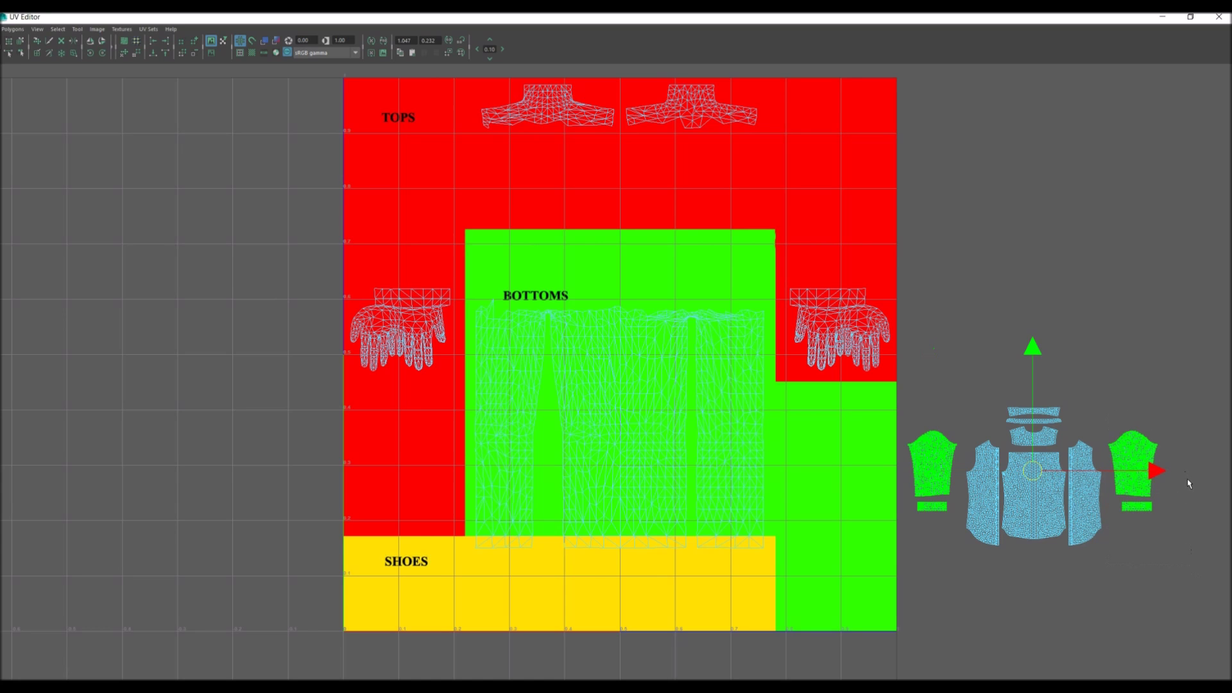
drag(1148, 471, 635, 392)
middle_drag(637, 396, 618, 396)
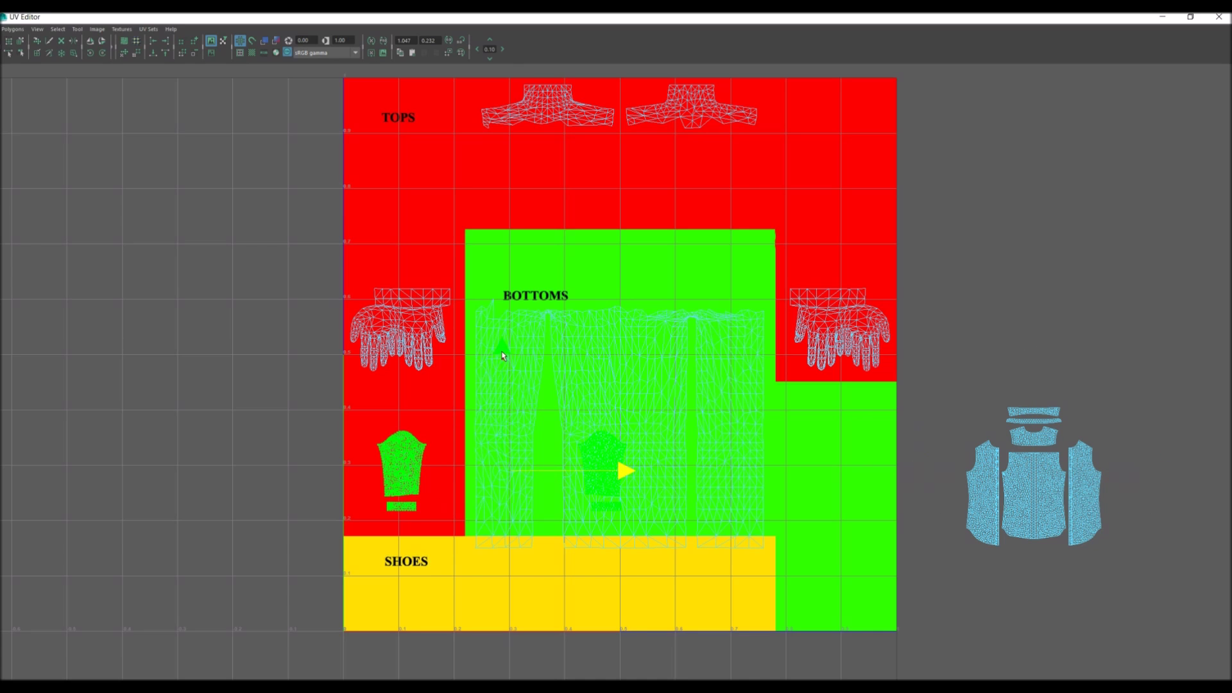
drag(501, 349, 501, 85)
Scale up both sleeves and cuffs together and position them above the hand shells on either side of the TOPS area
key(r)
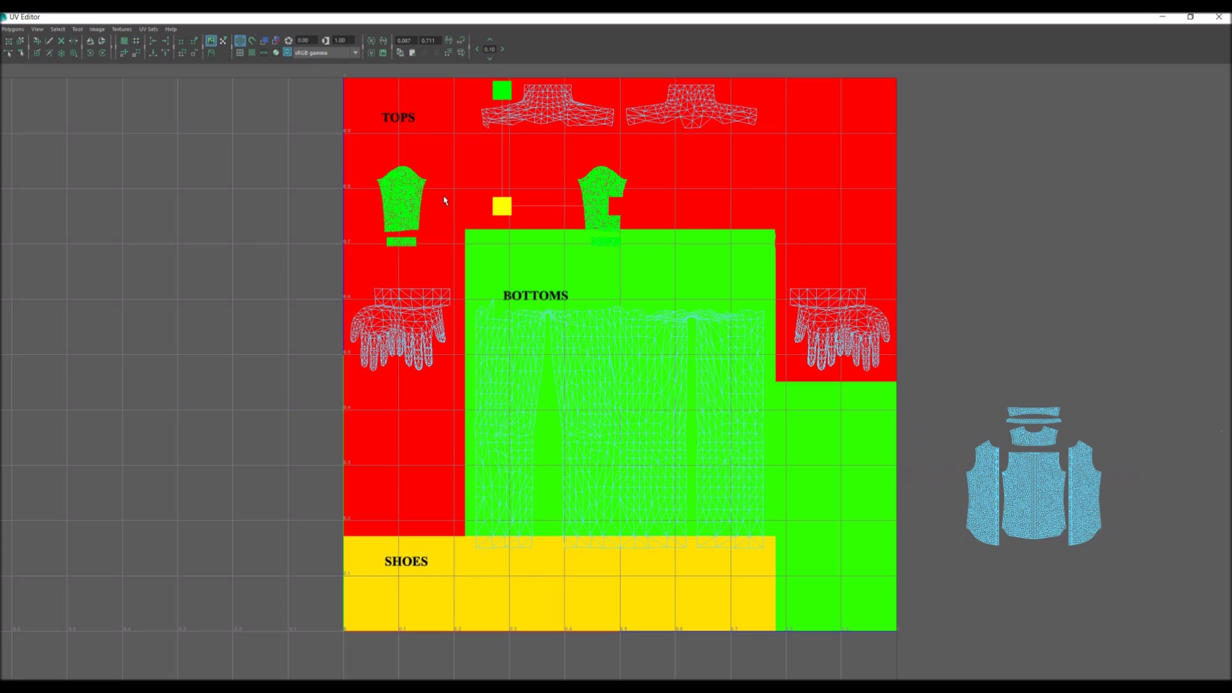
drag(506, 204, 618, 82)
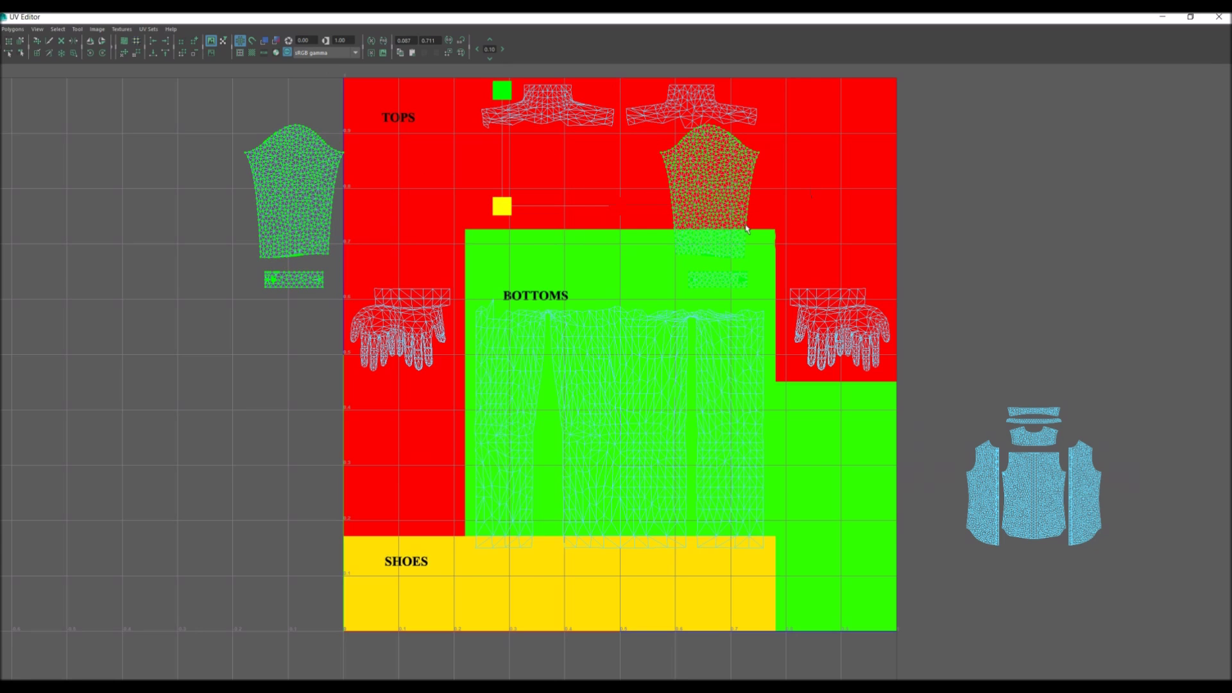
key(w)
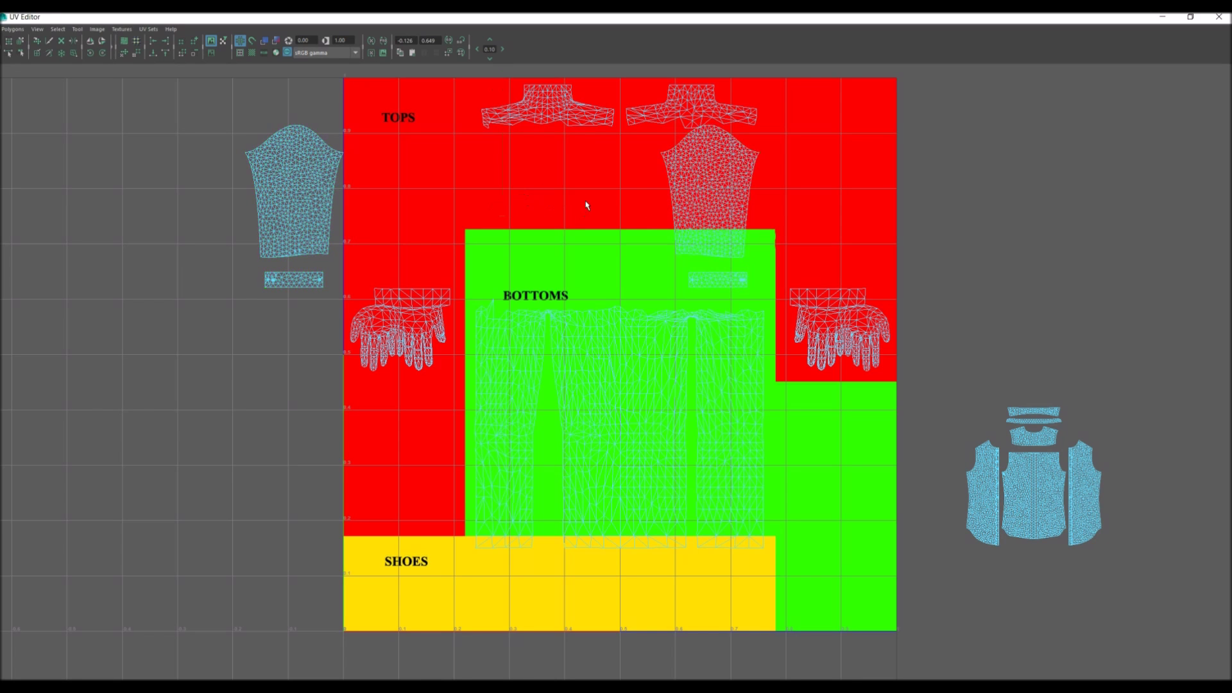
drag(624, 207, 740, 207)
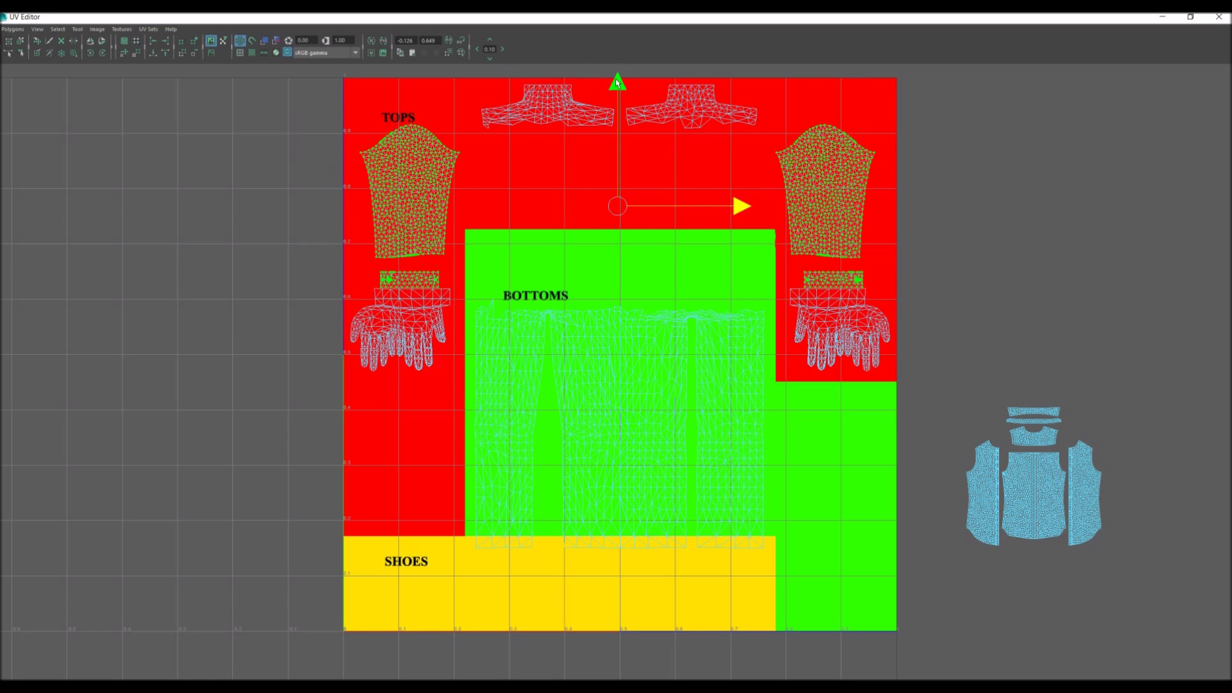
drag(621, 80, 626, 60)
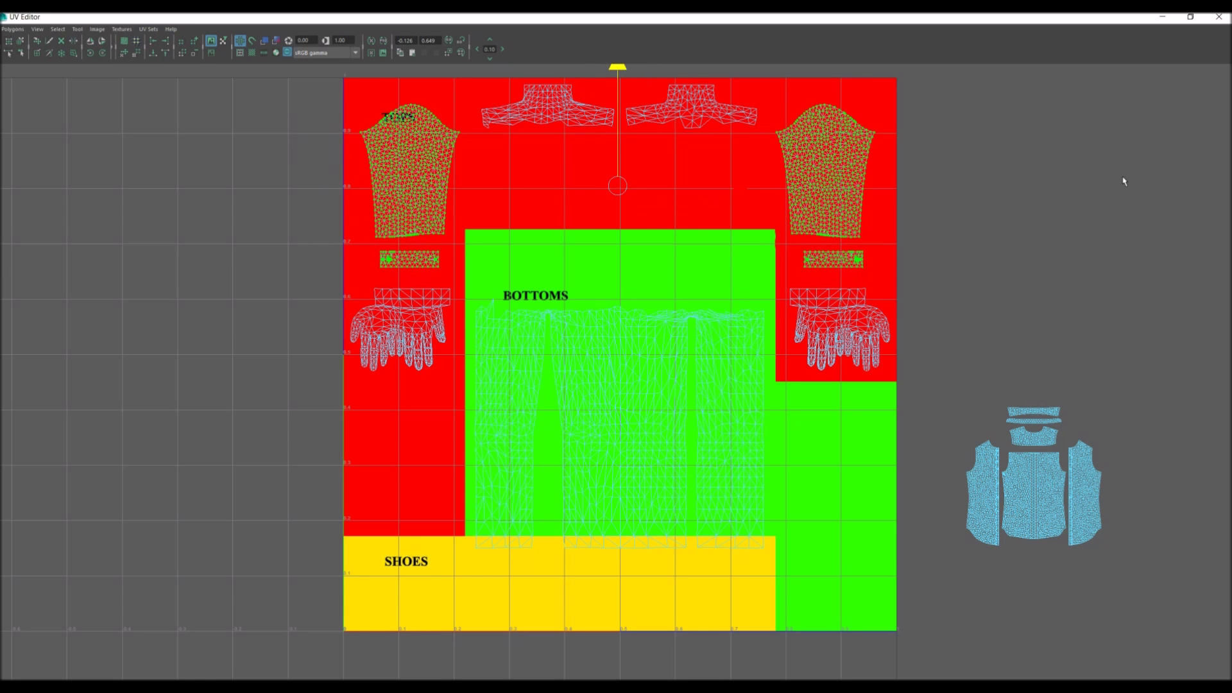
Arrange the shirt's front, back, yoke and collar shells around the neck shells in the upper middle of the TOPS area
click(1105, 187)
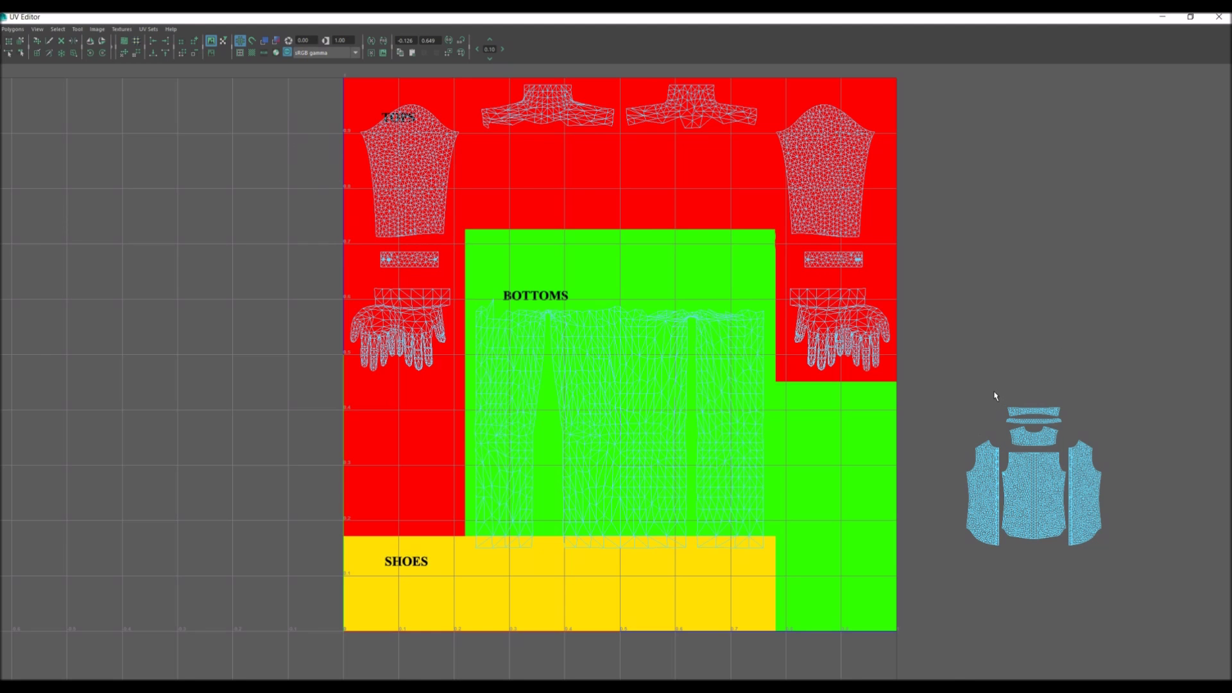
scroll(992, 425, up, 2)
scroll(1014, 365, down, 2)
mouse_move(1001, 349)
alt+middle_down()
mouse_move(820, 357)
mouse_move(967, 337)
mouse_move(967, 351)
mouse_move(980, 315)
mouse_move(980, 341)
alt+middle_up()
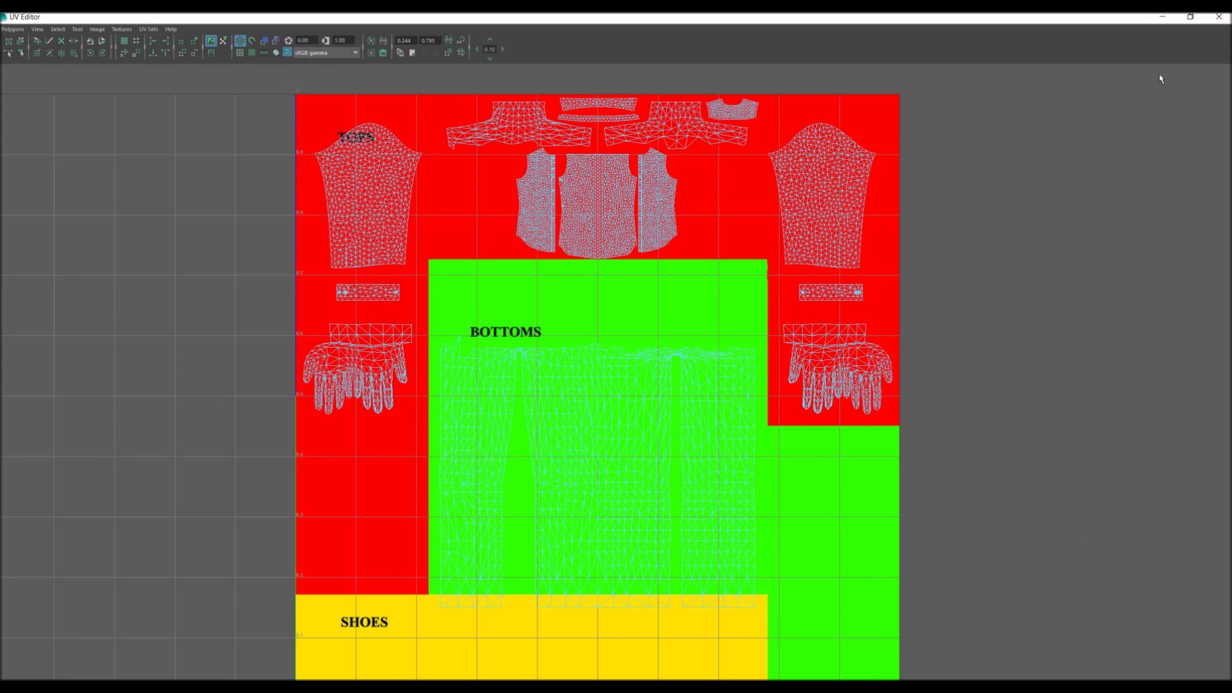
Return to the 3D view, clear the UV selection and select the shirt as an object
click(1162, 16)
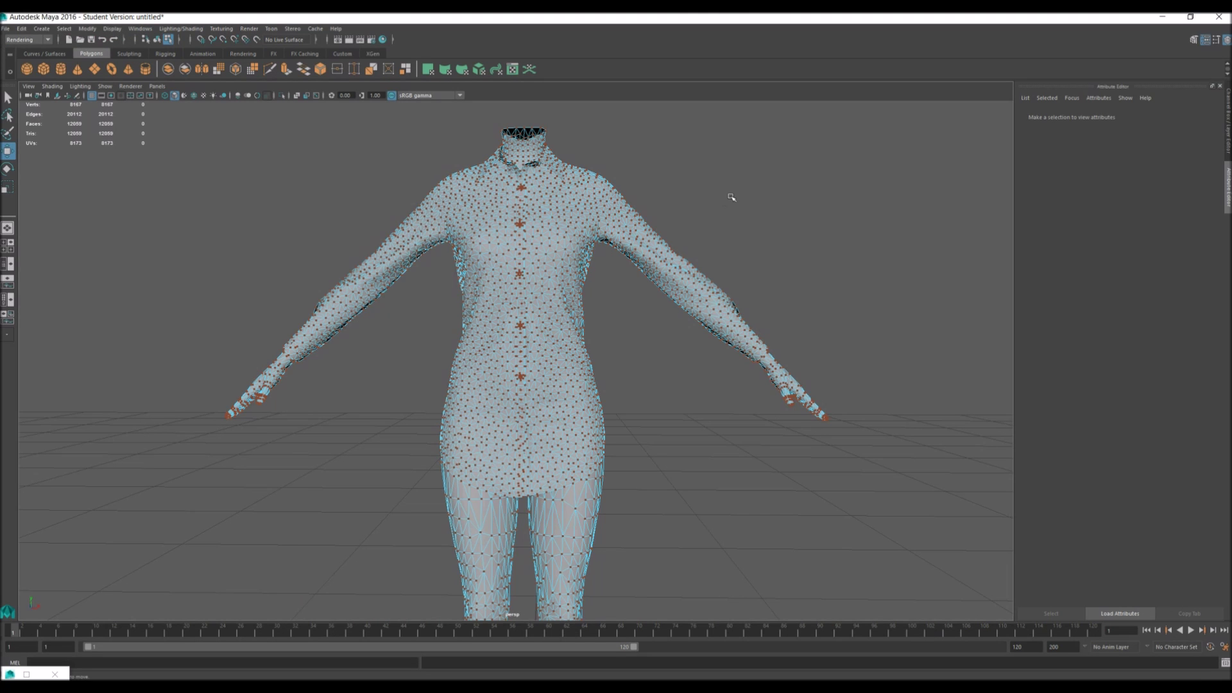
right_drag(730, 196, 783, 183)
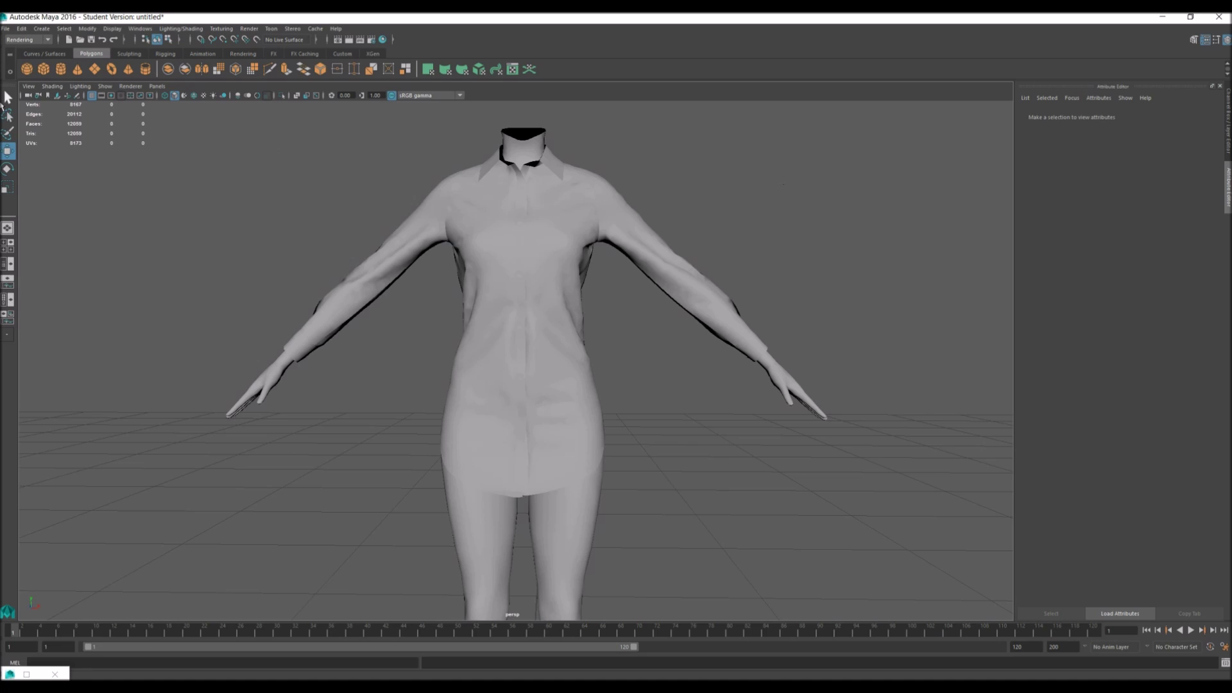
key(q)
alt+drag(342, 249, 342, 250)
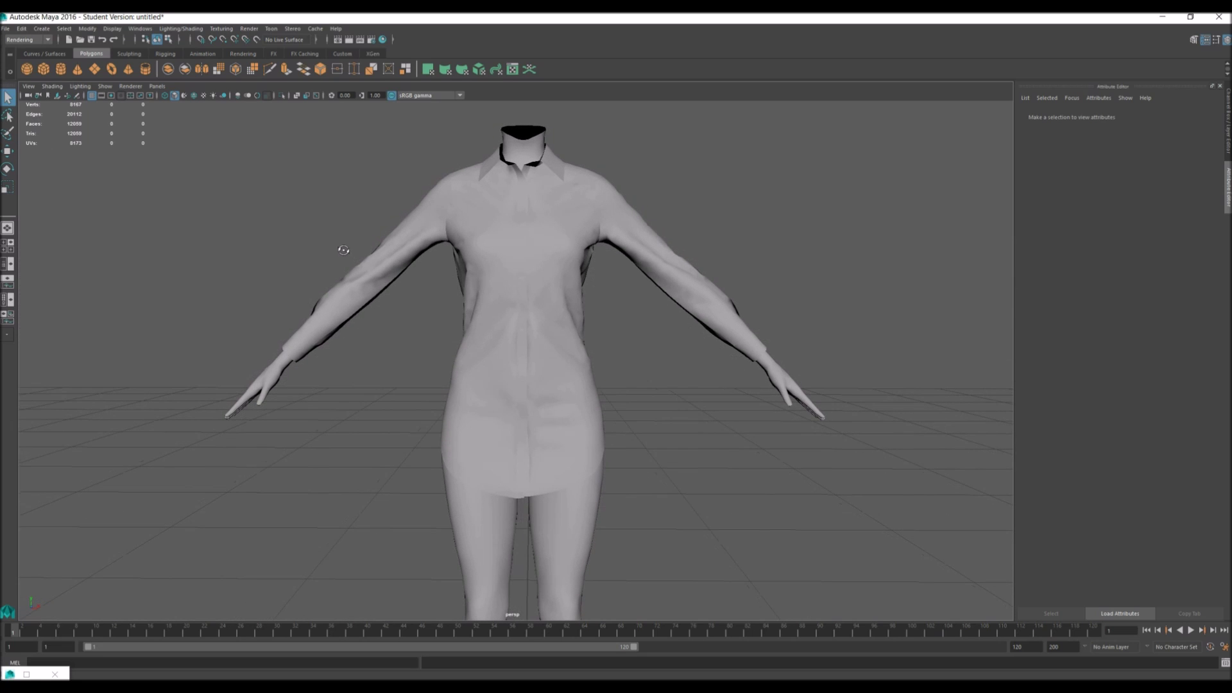
click(457, 413)
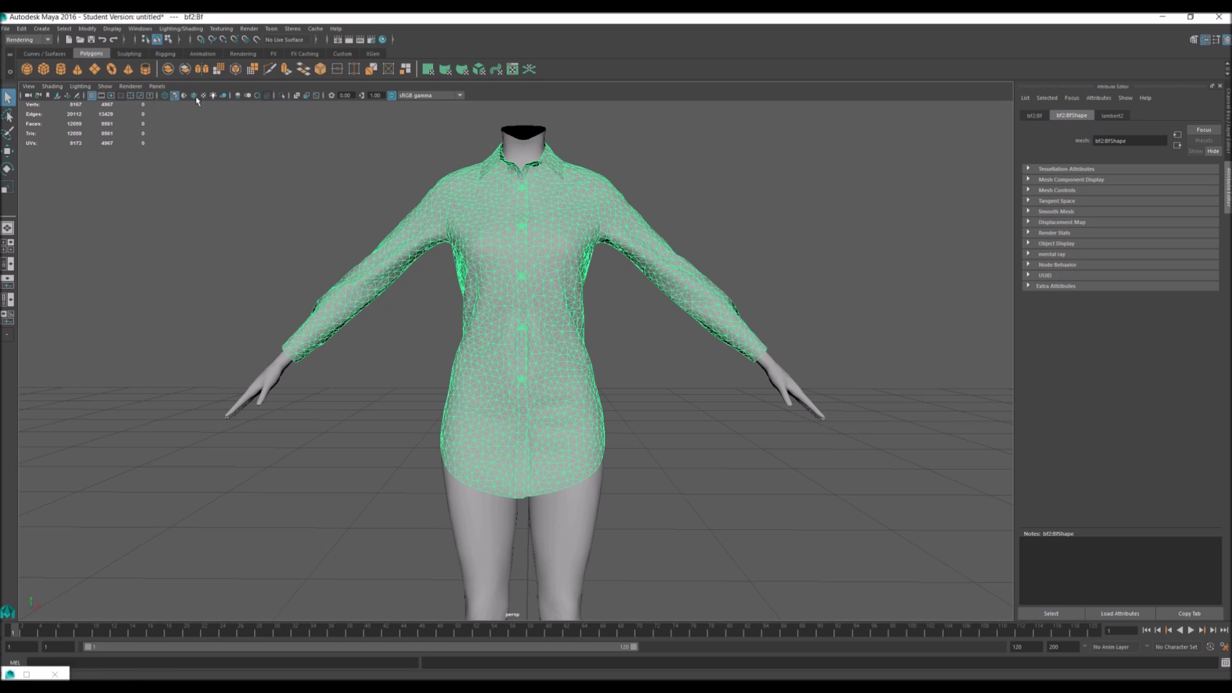
Batch bake the shirt's occlusion with mental ray to a 1024 by 1024 JPG texture, using 64 occlusion rays
click(36, 43)
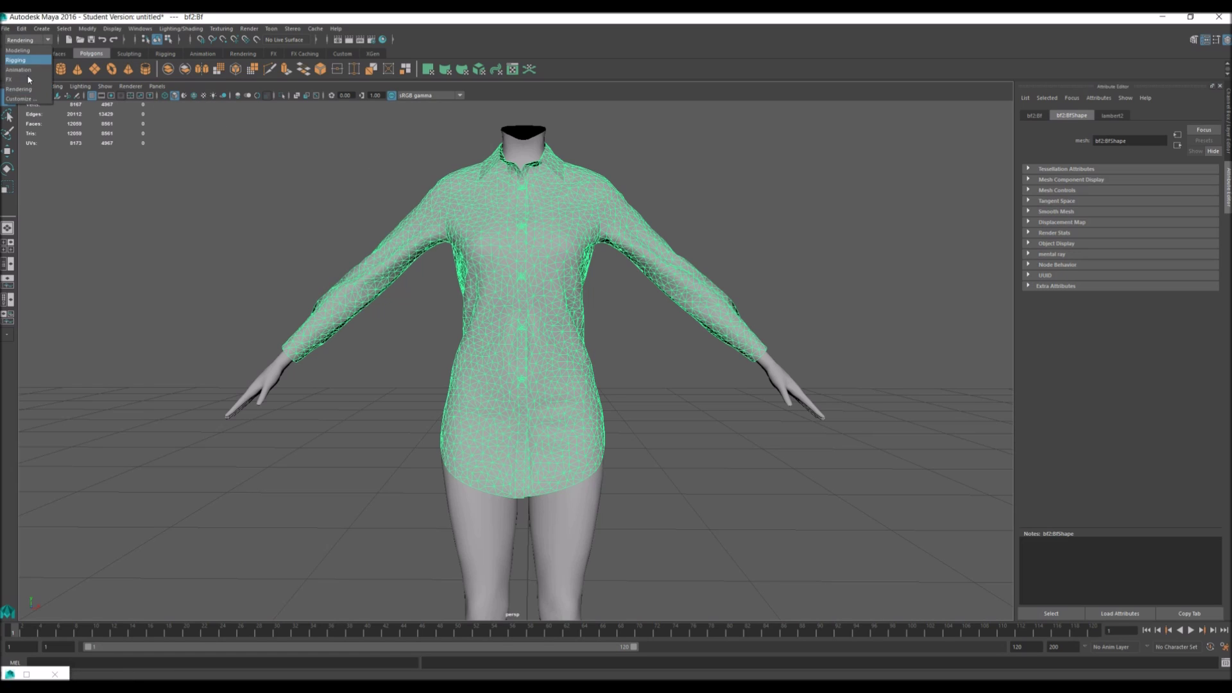
click(27, 89)
click(181, 28)
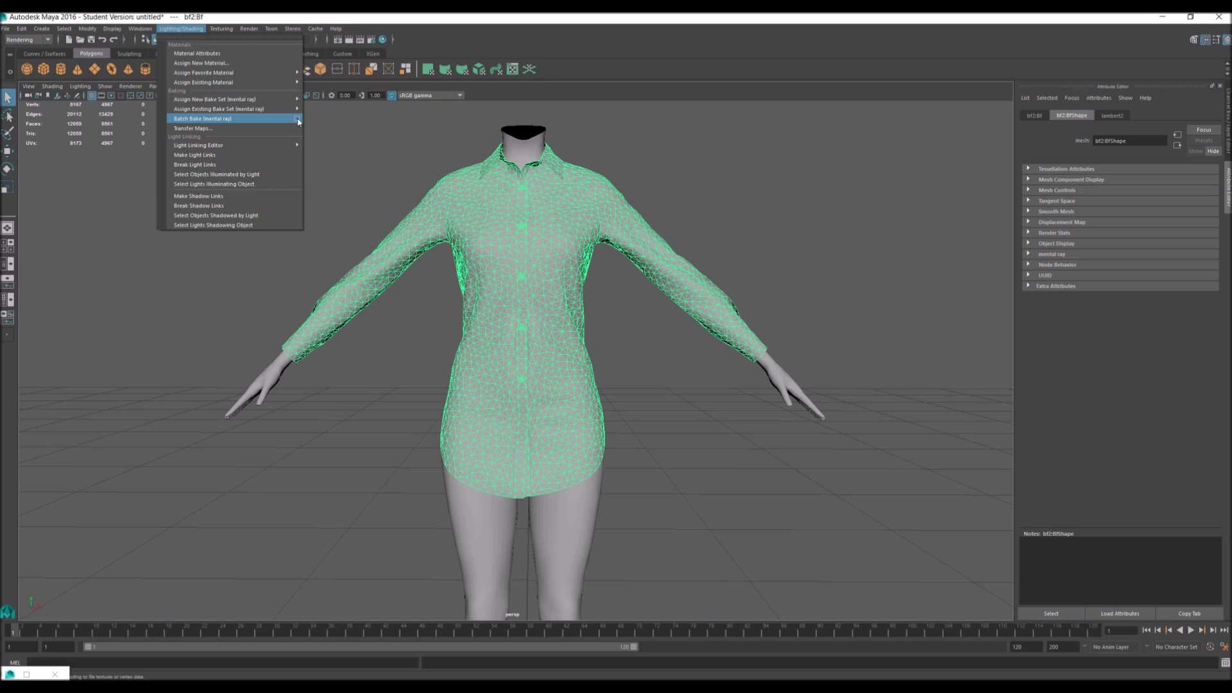
click(297, 119)
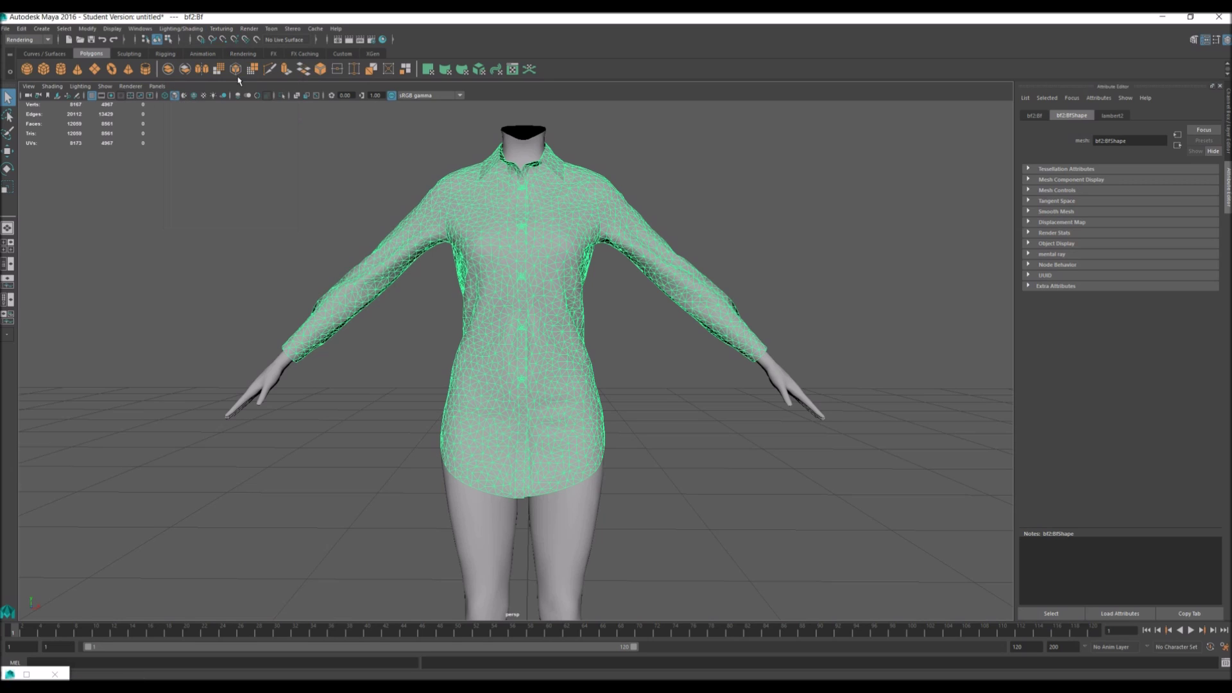
click(182, 28)
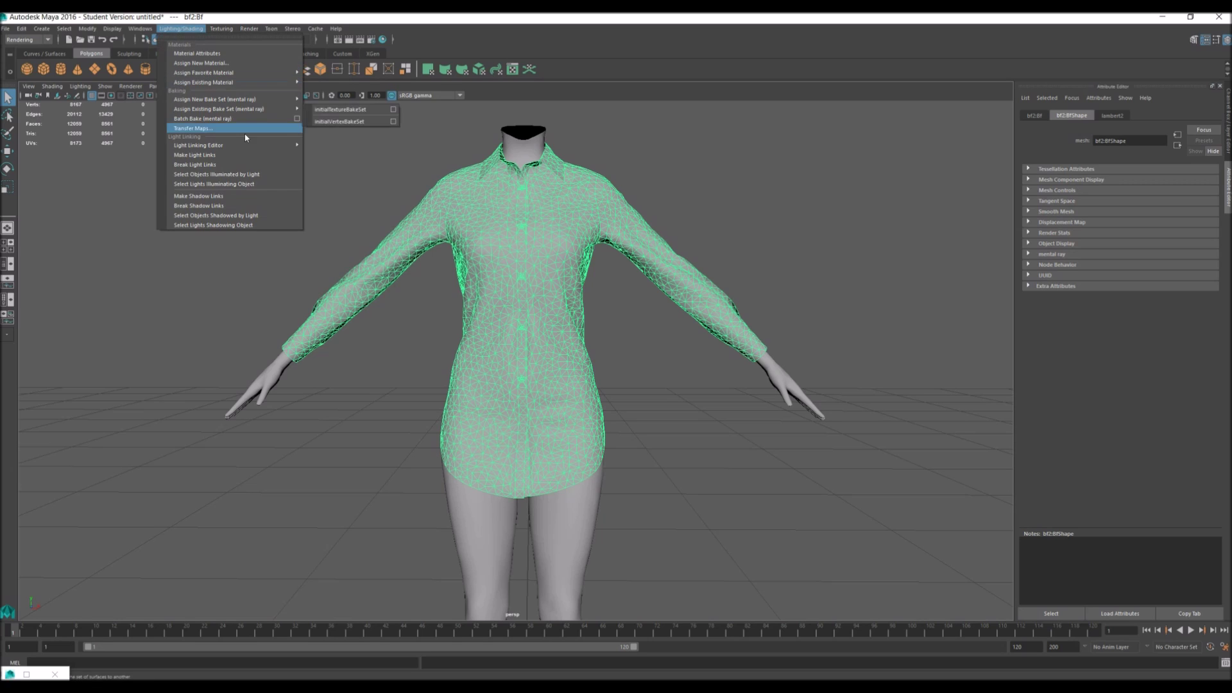
click(297, 119)
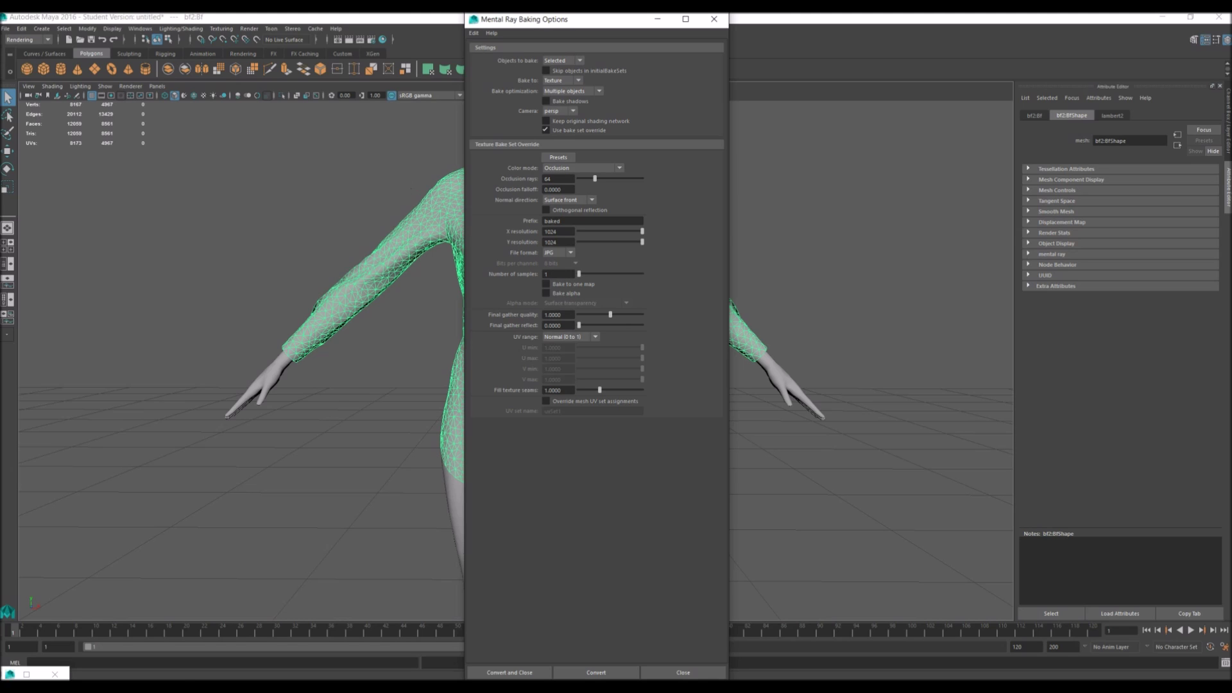
click(541, 671)
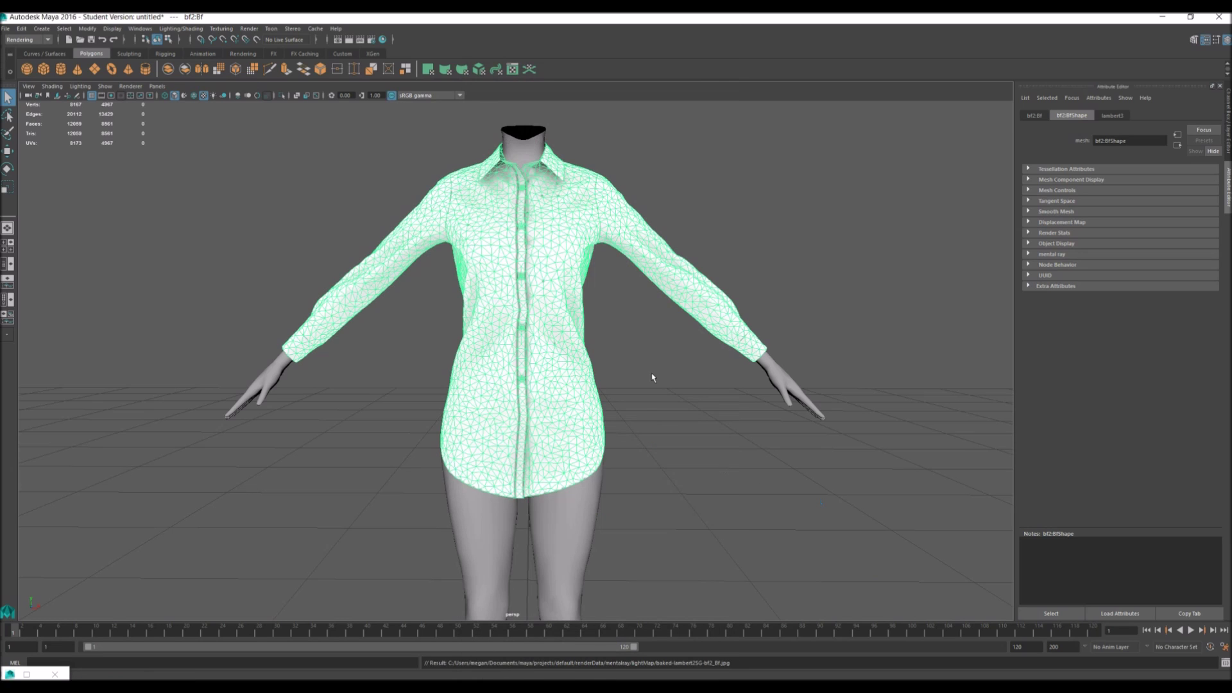
Deselect the shirt and examine the baked occlusion on its front, back and underside
click(651, 379)
alt+drag(679, 454, 493, 225)
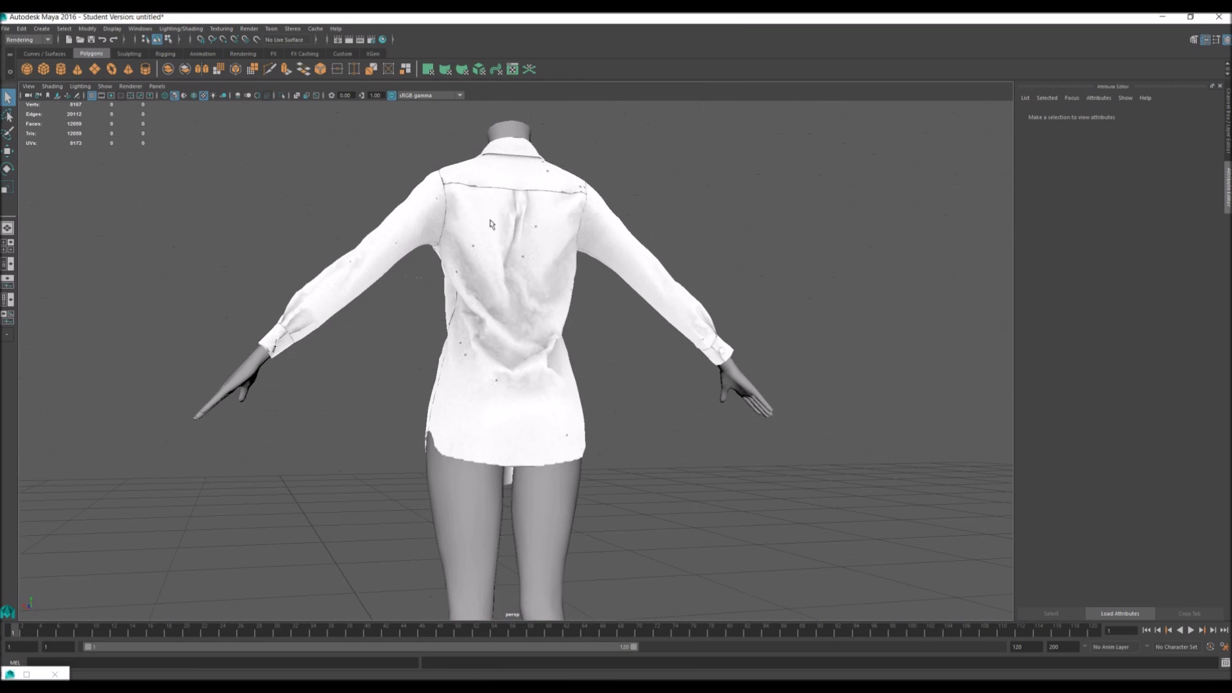
alt+drag(350, 266, 513, 260)
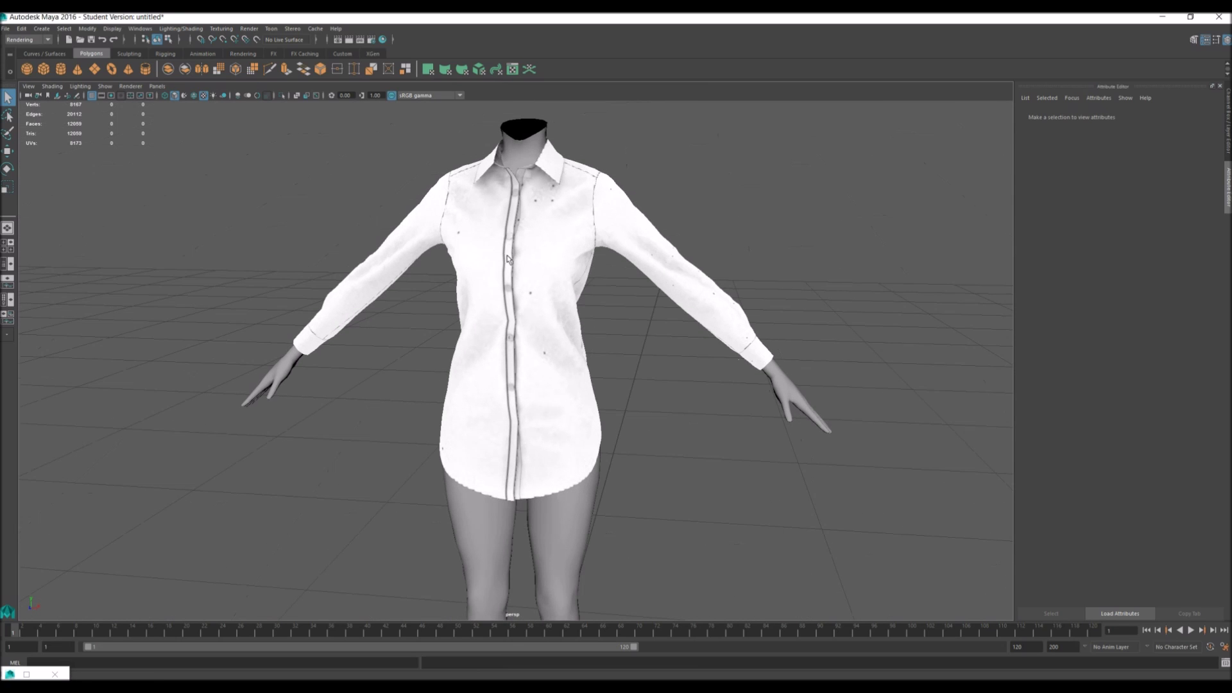
mouse_move(510, 357)
alt+mouse_down()
mouse_move(507, 321)
mouse_move(521, 357)
alt+mouse_up()
alt+drag(612, 340, 549, 334)
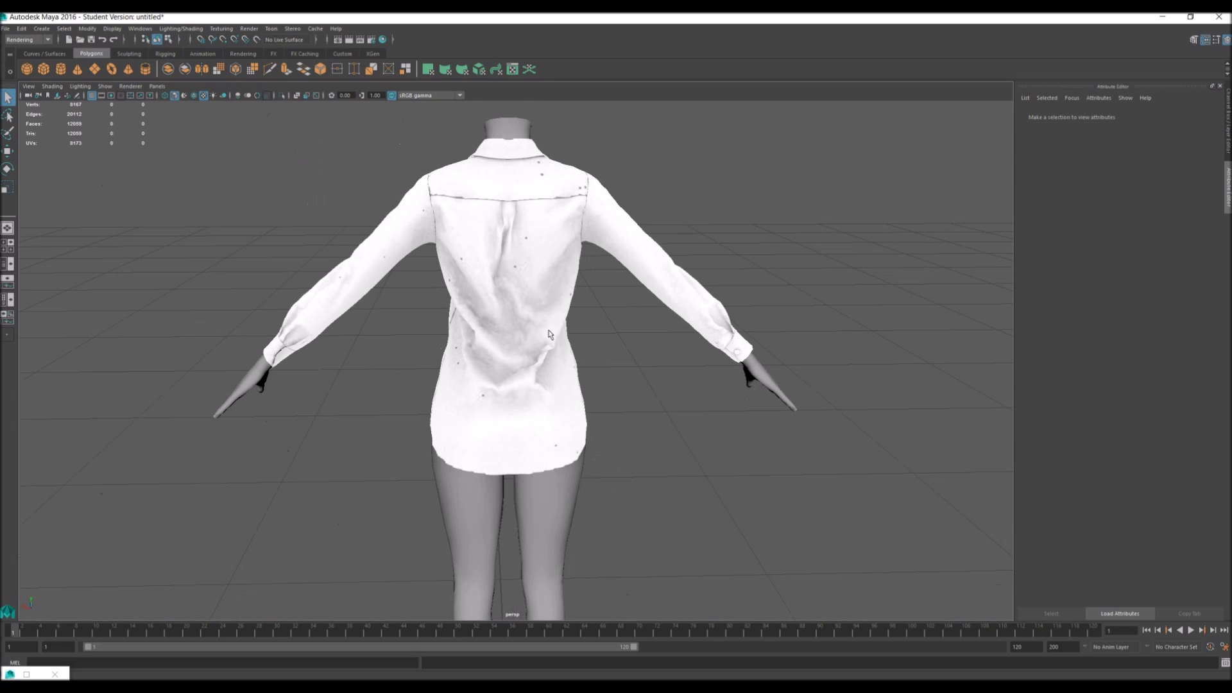
alt+drag(474, 382, 553, 394)
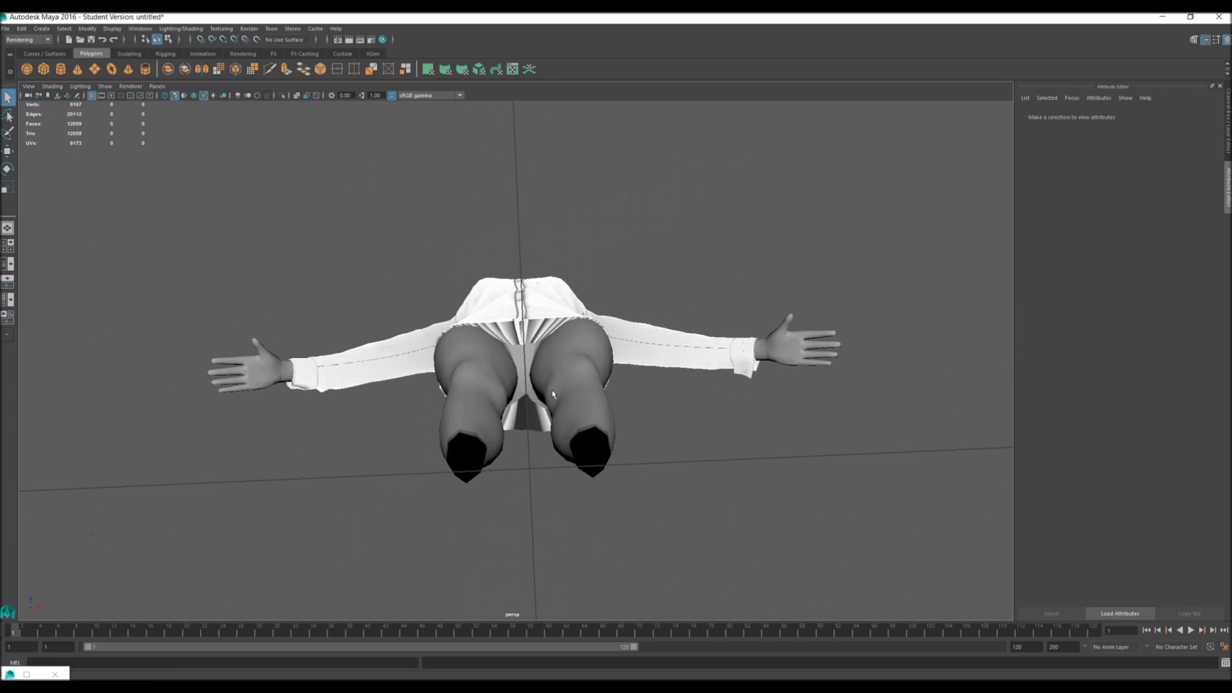
alt+drag(462, 413, 568, 295)
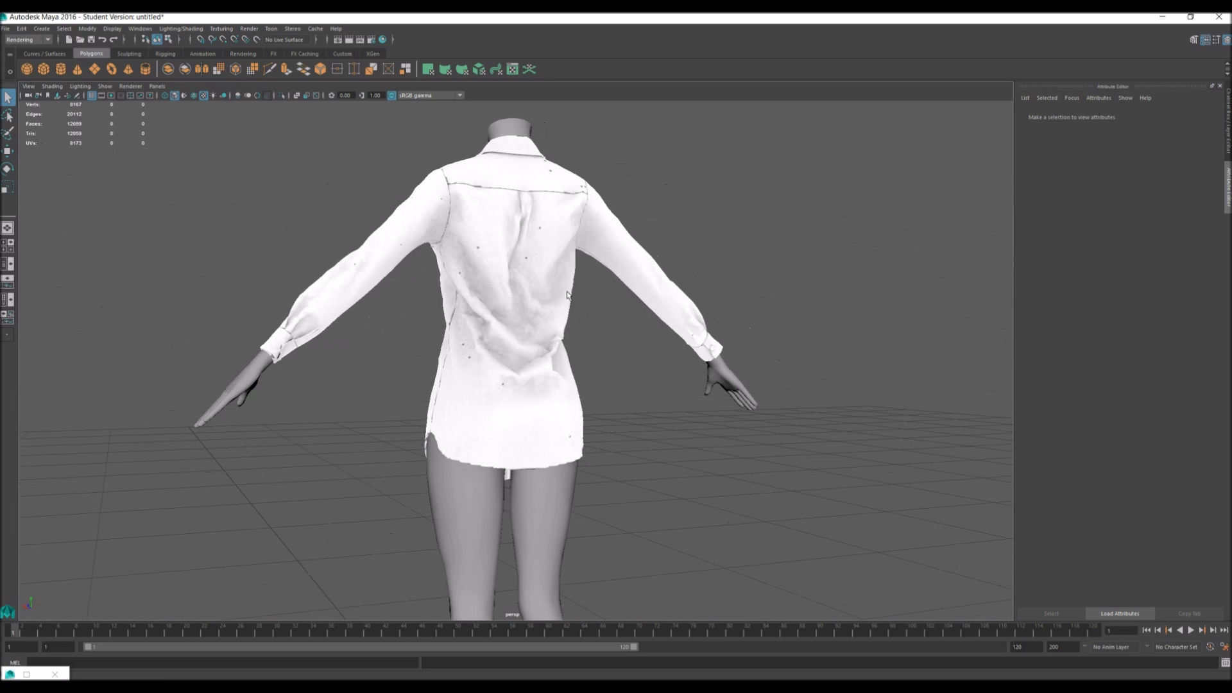
alt+drag(486, 273, 504, 281)
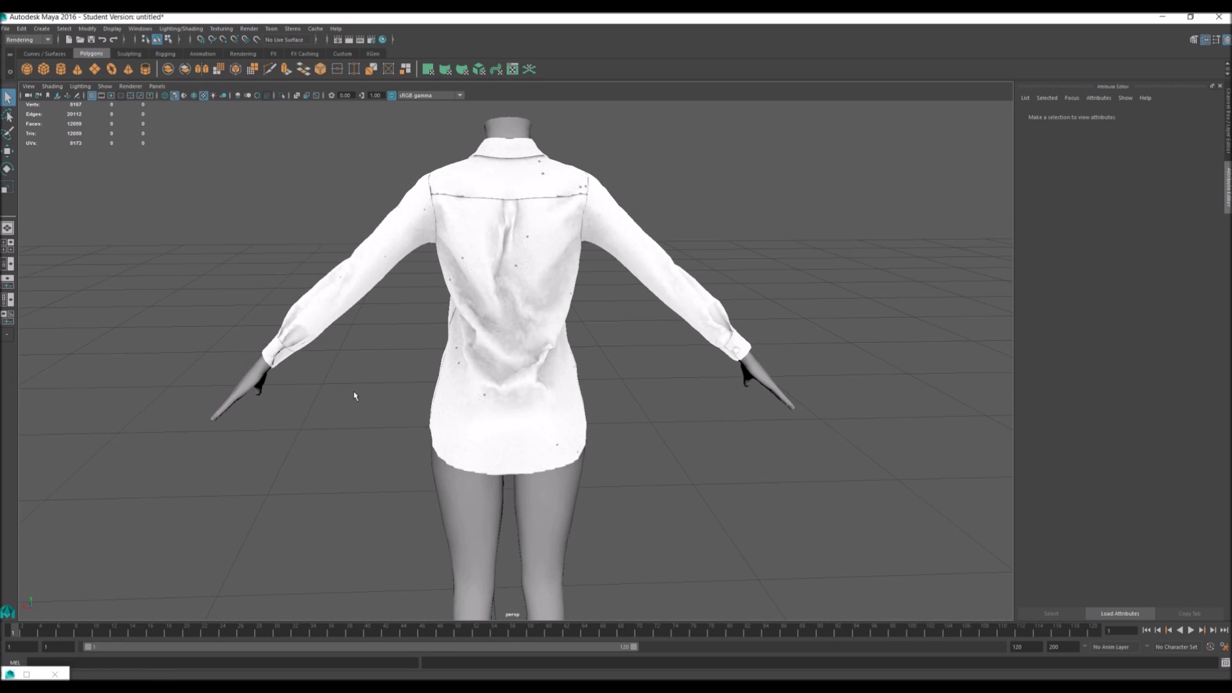
alt+drag(354, 396, 457, 353)
Select the shirt and body together and export them as an OBJ, replacing bf3.obj
click(507, 341)
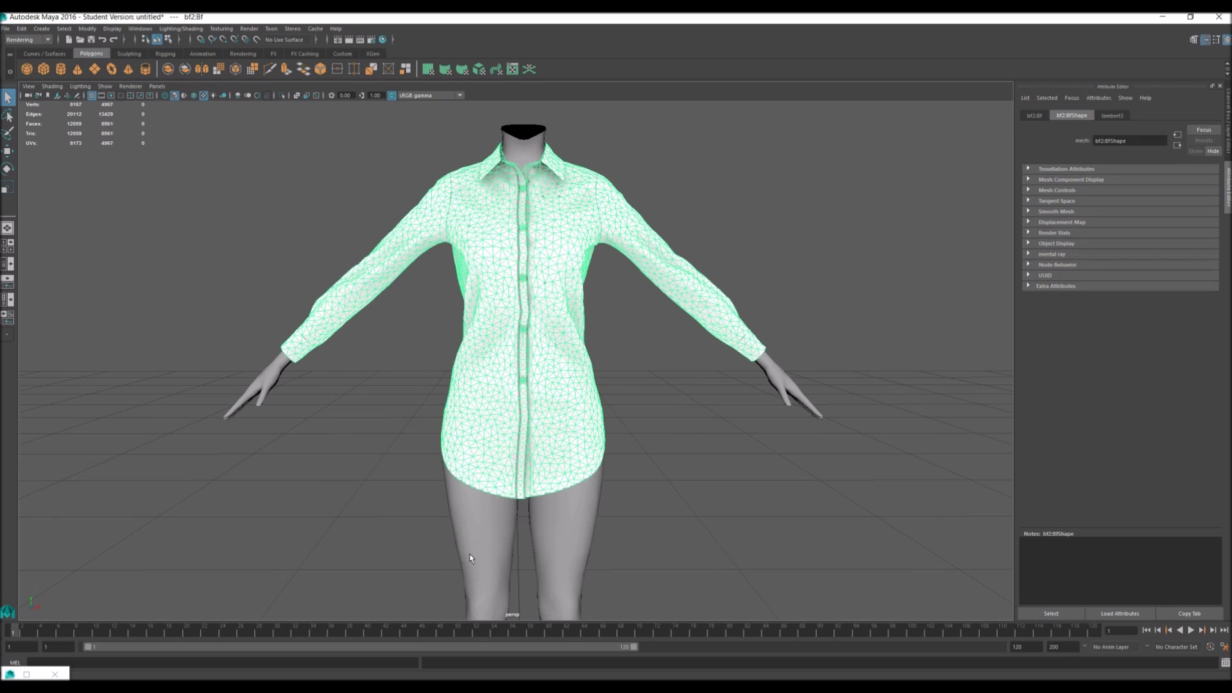
shift+click(471, 557)
click(7, 29)
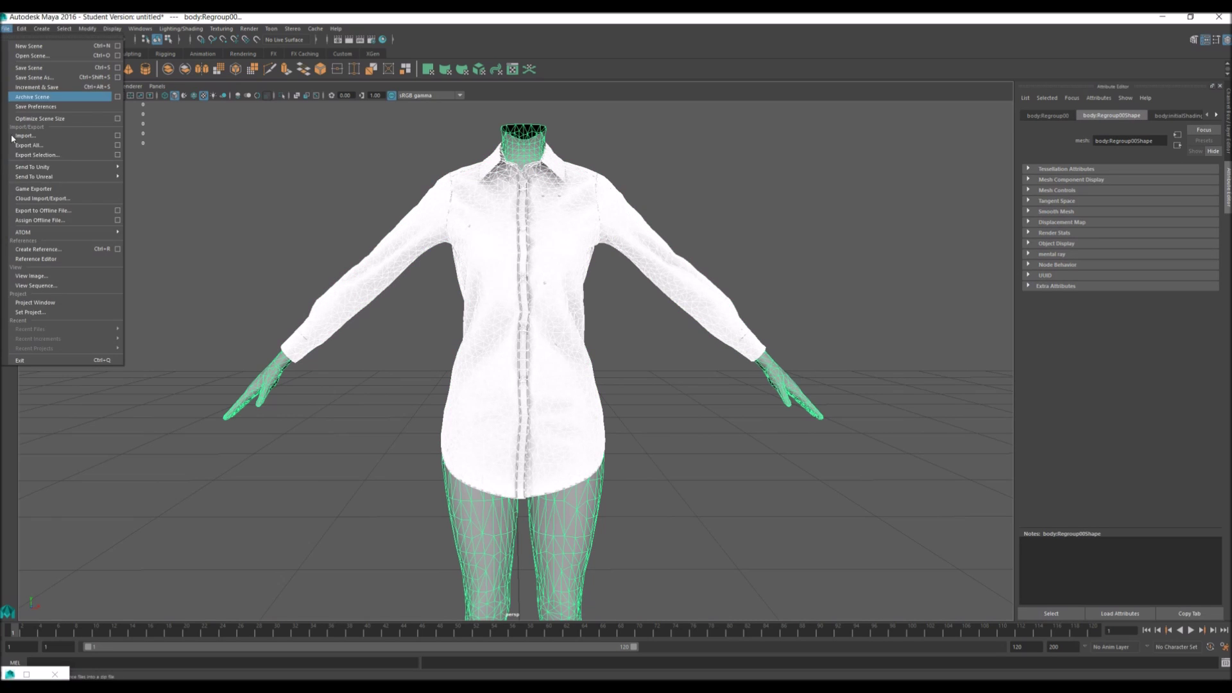
click(99, 155)
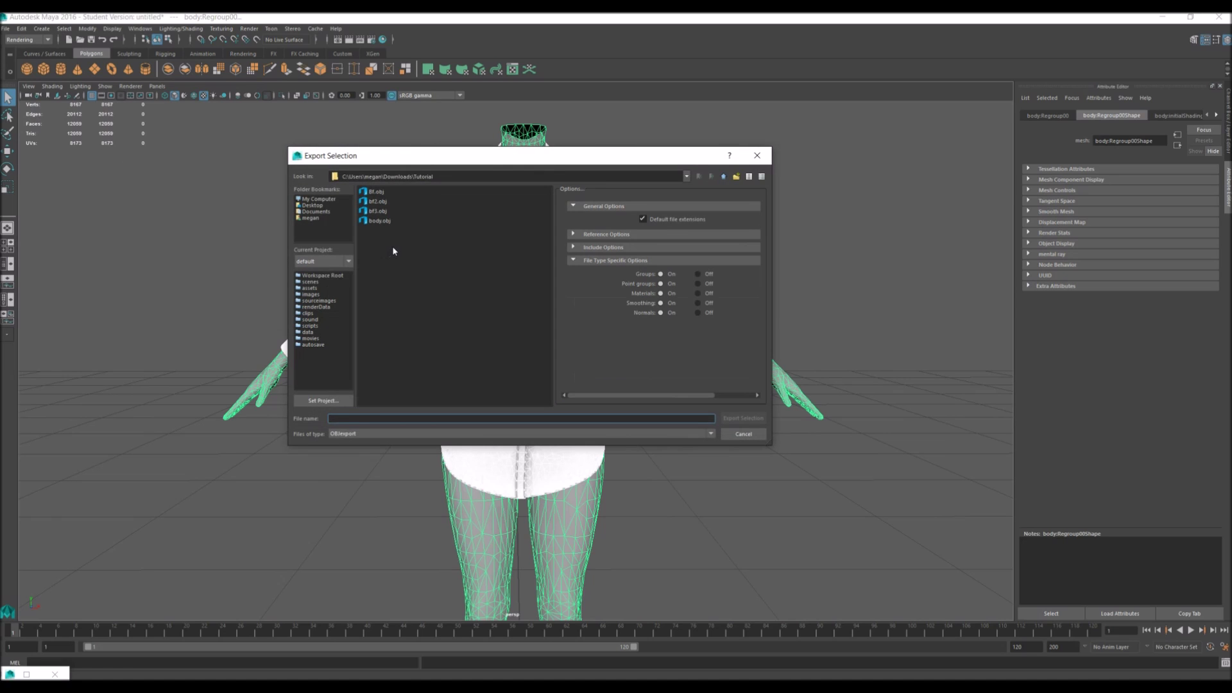
double_click(378, 211)
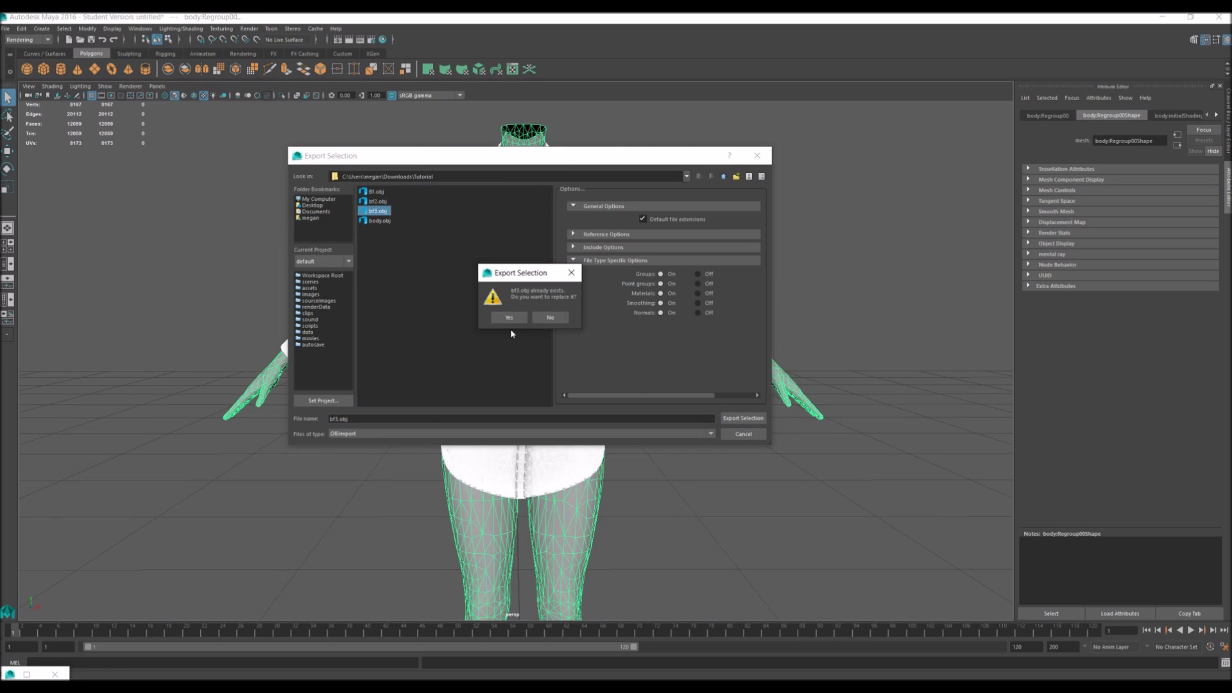
click(510, 317)
Select only the body and export it as an OBJ, replacing body.obj, and clear the selection
click(385, 241)
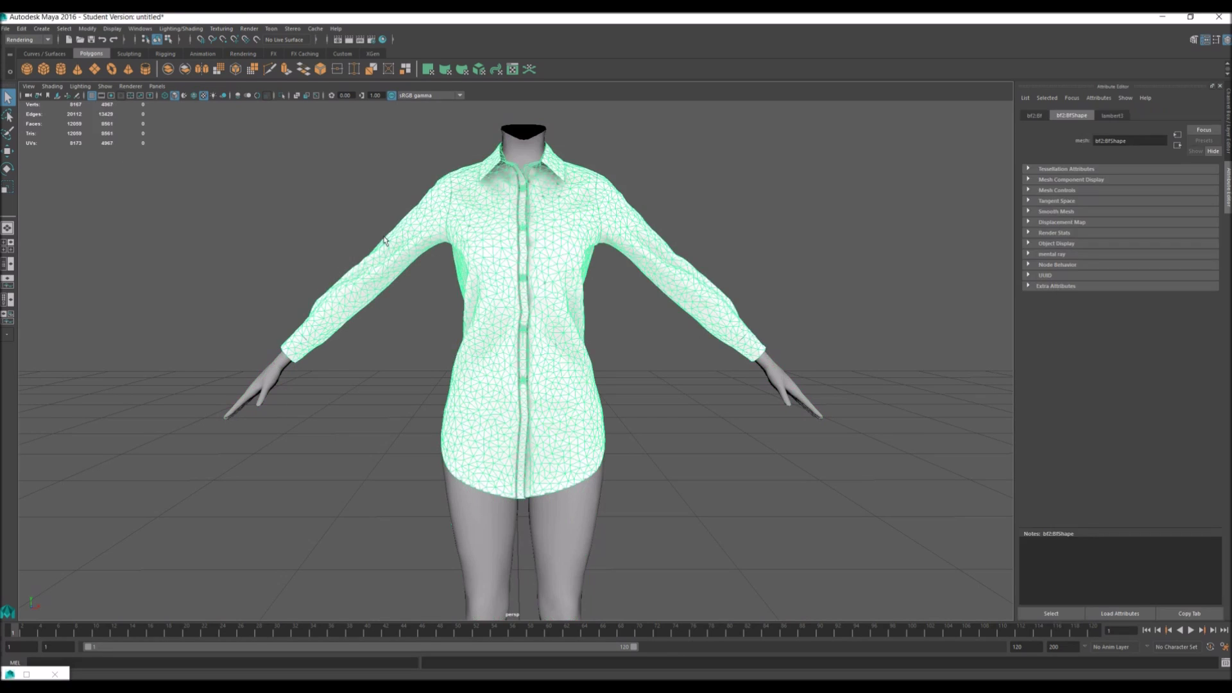
click(502, 133)
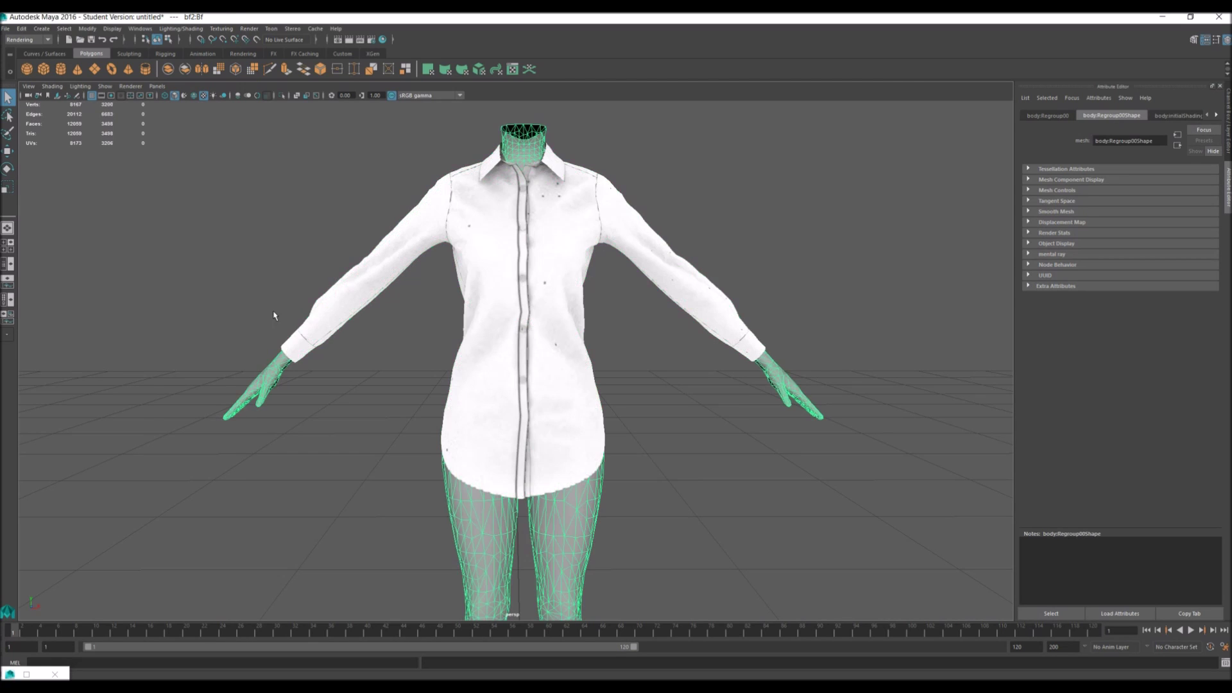
click(6, 29)
click(46, 155)
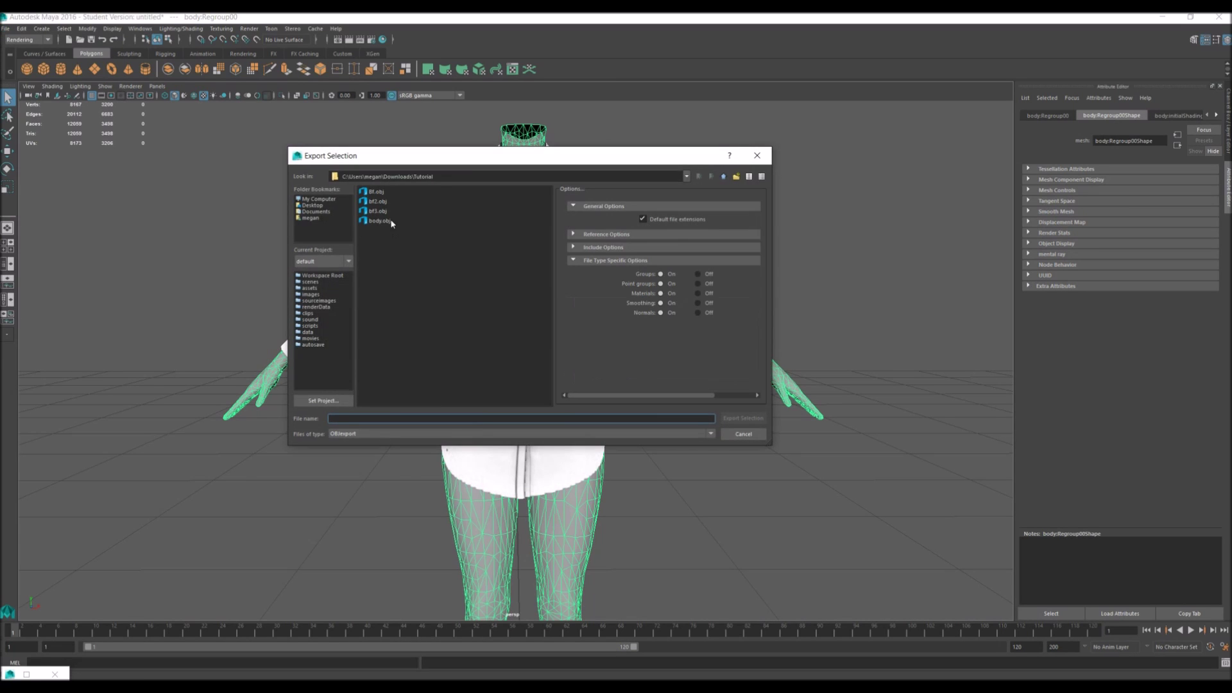
double_click(387, 220)
click(509, 316)
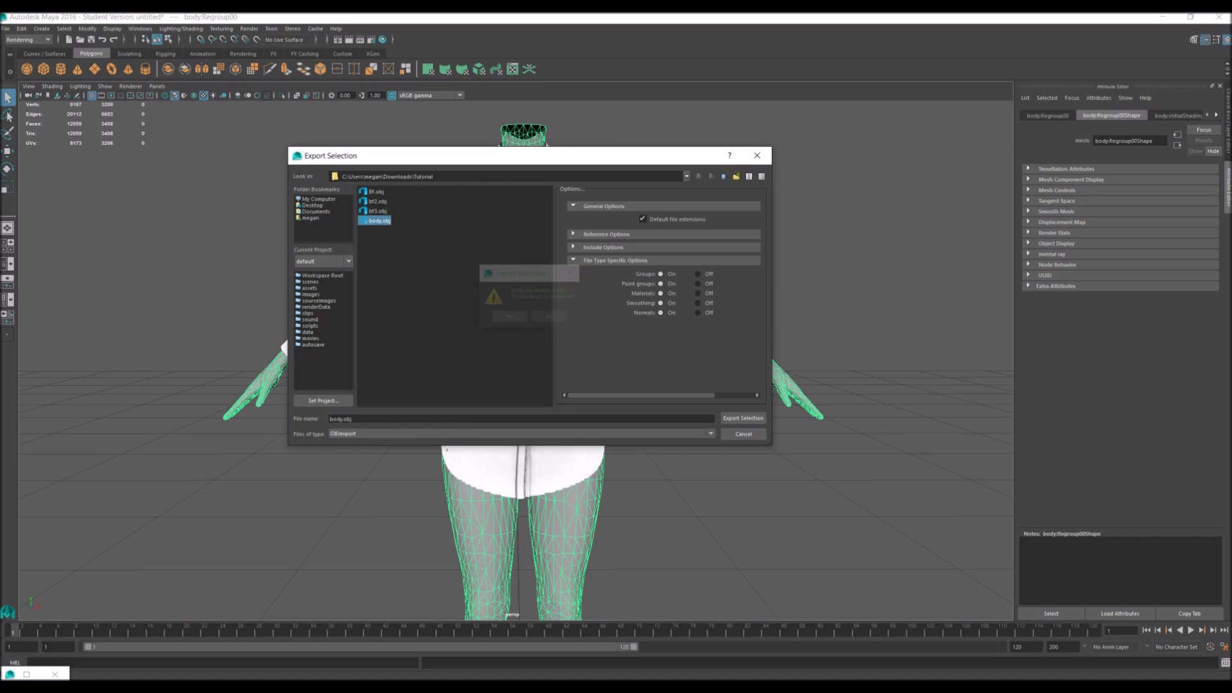
click(619, 481)
alt+drag(688, 244, 690, 242)
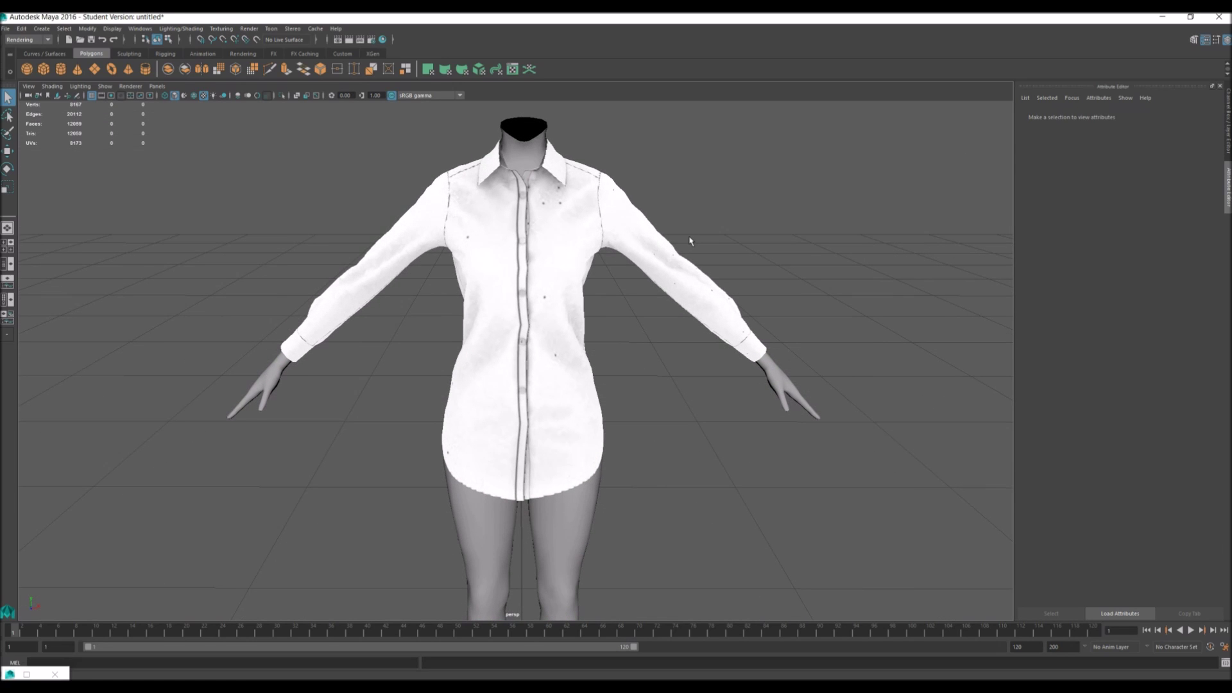